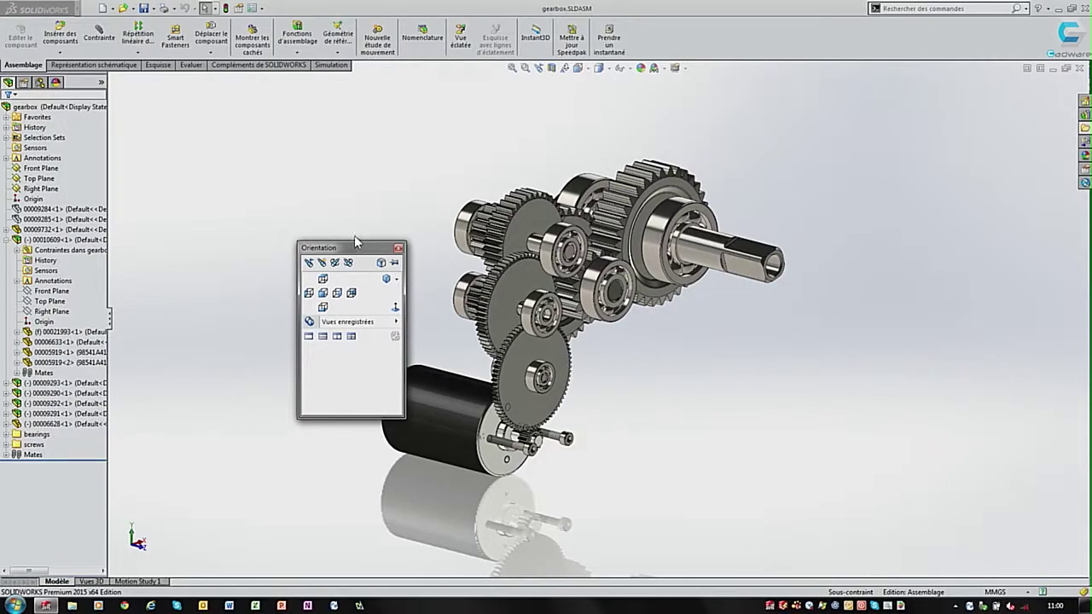
- Use the view selector cube to show the gearbox assembly from one of its corner views
{"action": "key", "text": "ctrl+space"}
{"action": "mouse_move", "coordinate": [517, 265]}
{"action": "middle_mouse_down"}
{"action": "mouse_move", "coordinate": [557, 249]}
{"action": "mouse_move", "coordinate": [544, 269]}
{"action": "mouse_move", "coordinate": [429, 251]}
{"action": "mouse_move", "coordinate": [470, 278]}
{"action": "mouse_move", "coordinate": [539, 273]}
{"action": "mouse_move", "coordinate": [508, 272]}
{"action": "middle_mouse_up"}
{"action": "middle_click_drag", "start_coordinate": [726, 225], "coordinate": [594, 246]}
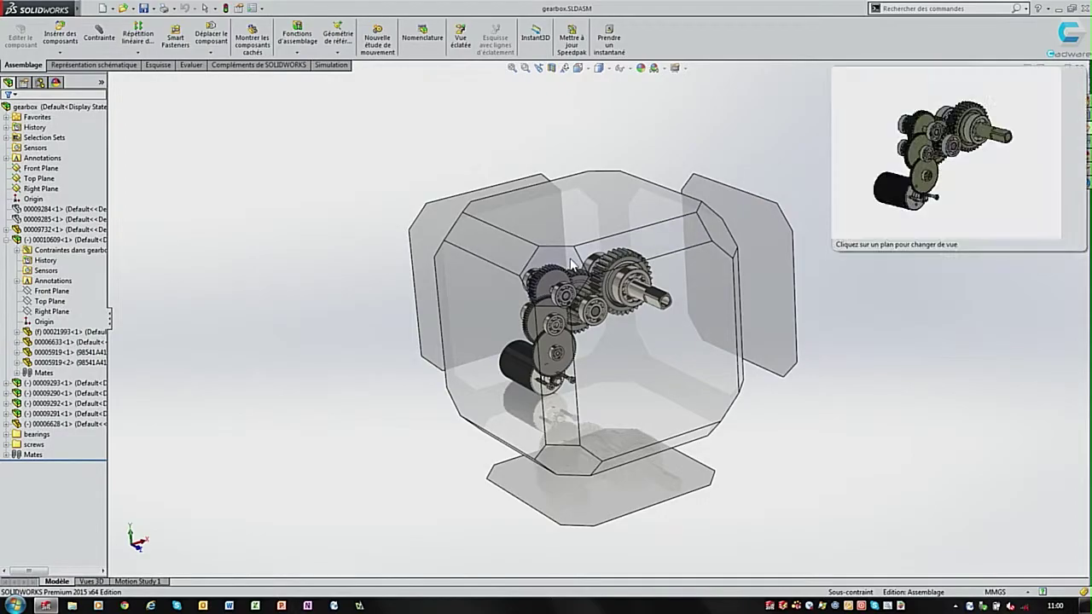
{"action": "left_click", "coordinate": [570, 256]}
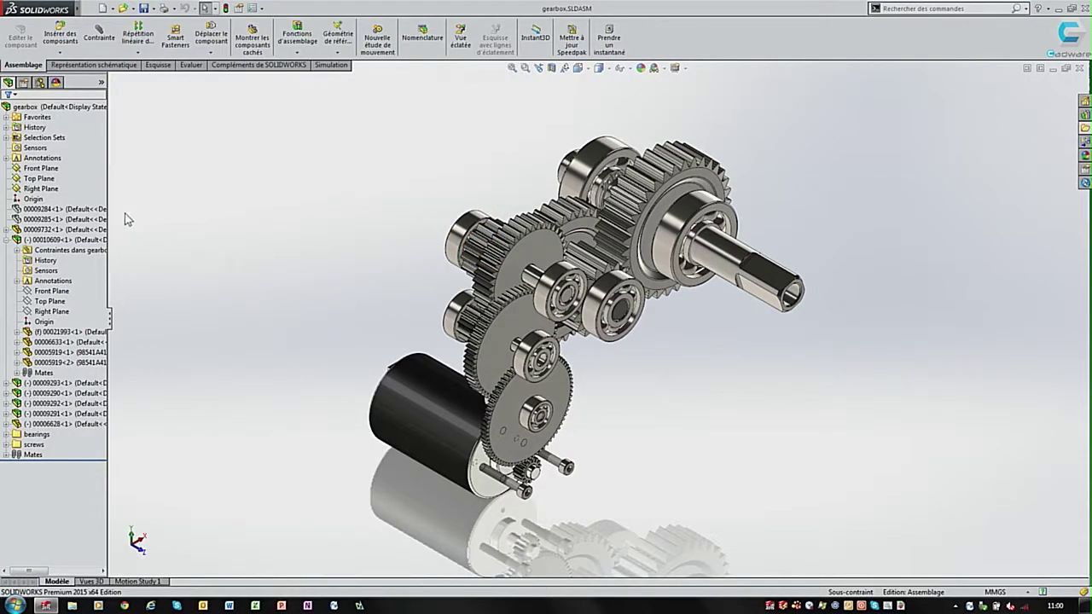
- Preview the hidden housing components 00009284 and 00009285 by selecting them in the assembly
{"action": "left_click", "coordinate": [38, 209]}
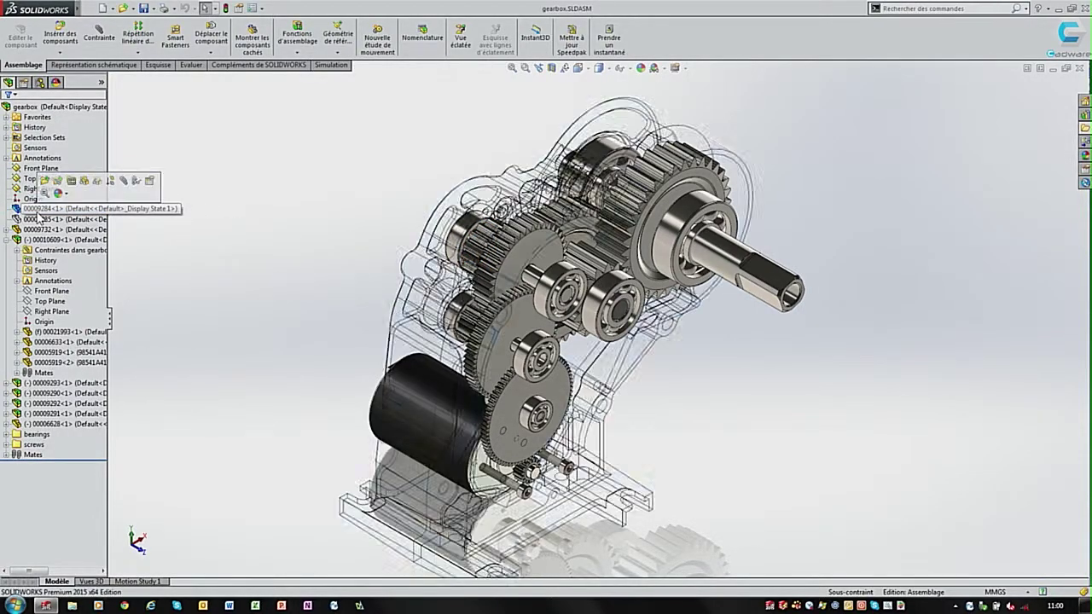
{"action": "left_click", "coordinate": [37, 220], "text": "shift"}
{"action": "left_click", "coordinate": [37, 221]}
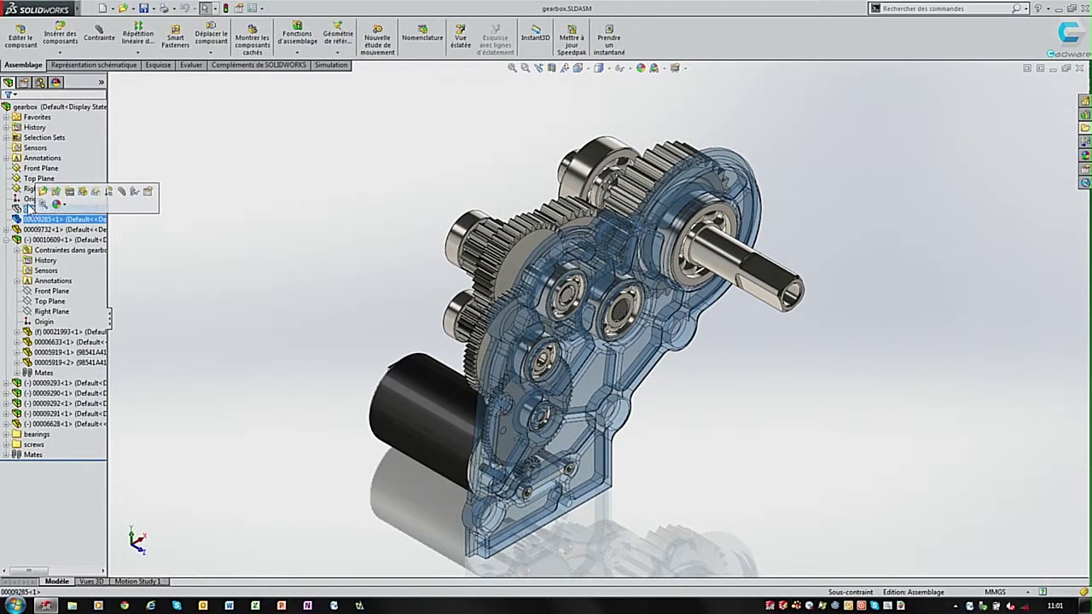
{"action": "left_click", "coordinate": [27, 209]}
{"action": "left_click", "coordinate": [28, 219]}
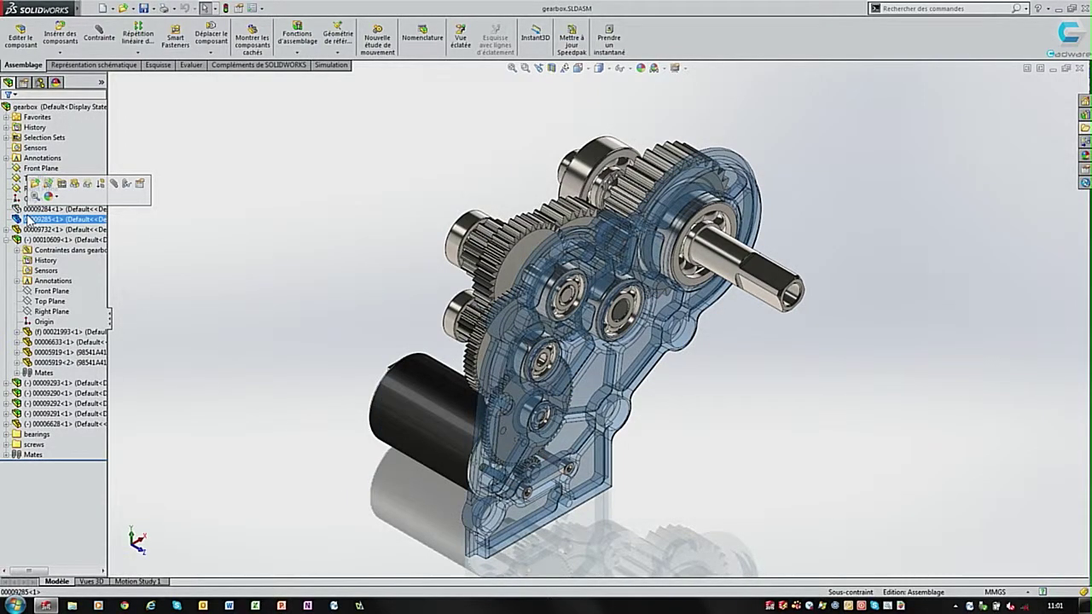
{"action": "left_click", "coordinate": [37, 213], "text": "ctrl"}
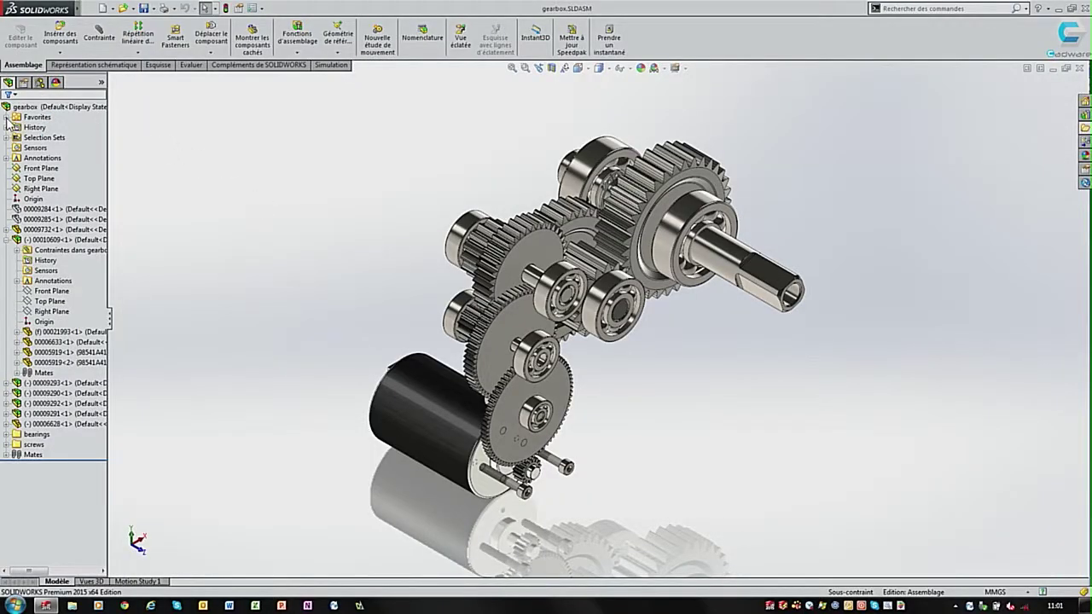
- Isolate the components referenced by the favourite mate Coincident4
{"action": "left_click", "coordinate": [7, 119]}
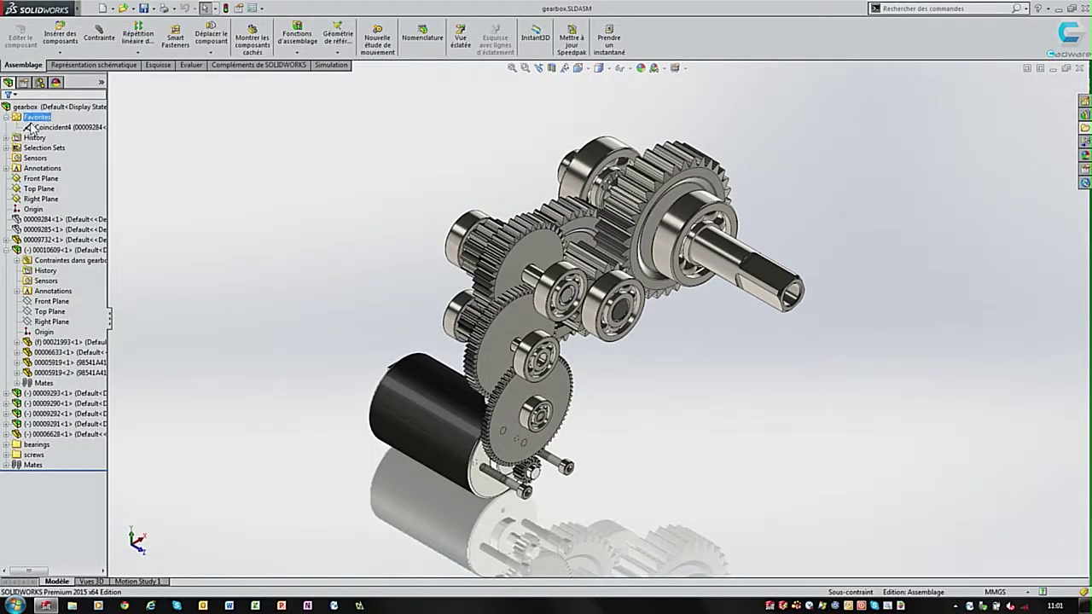
{"action": "right_click", "coordinate": [40, 128]}
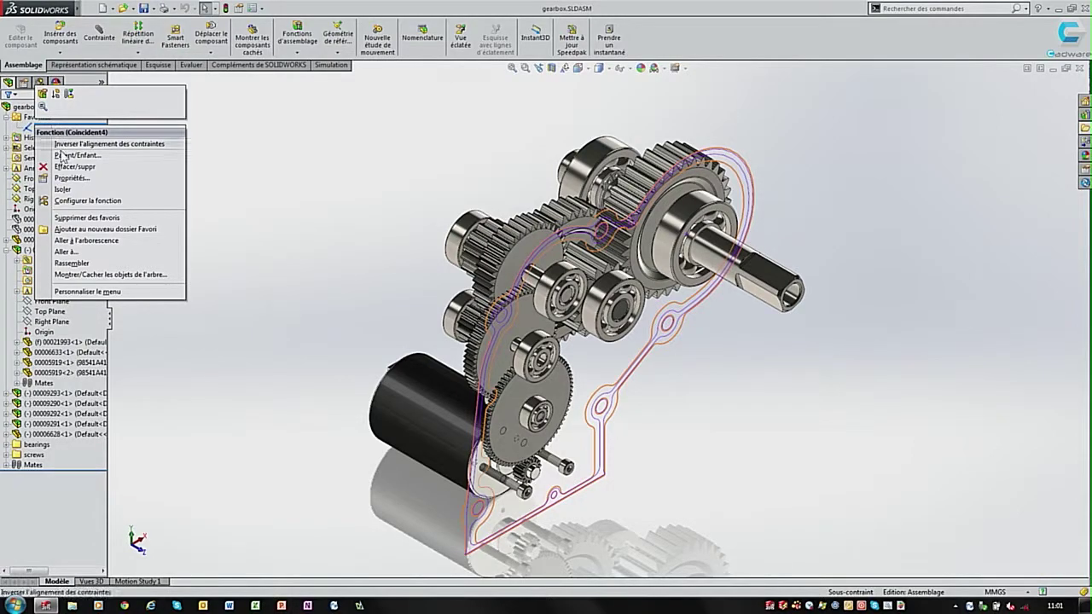
{"action": "left_click", "coordinate": [63, 189]}
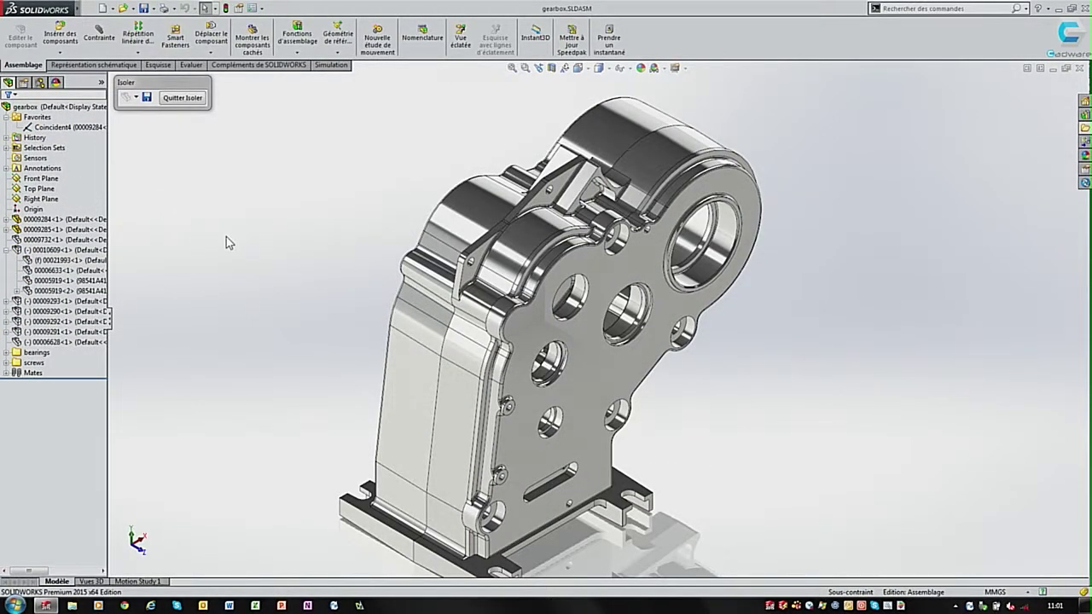
{"action": "middle_click_drag", "start_coordinate": [226, 236], "coordinate": [221, 211]}
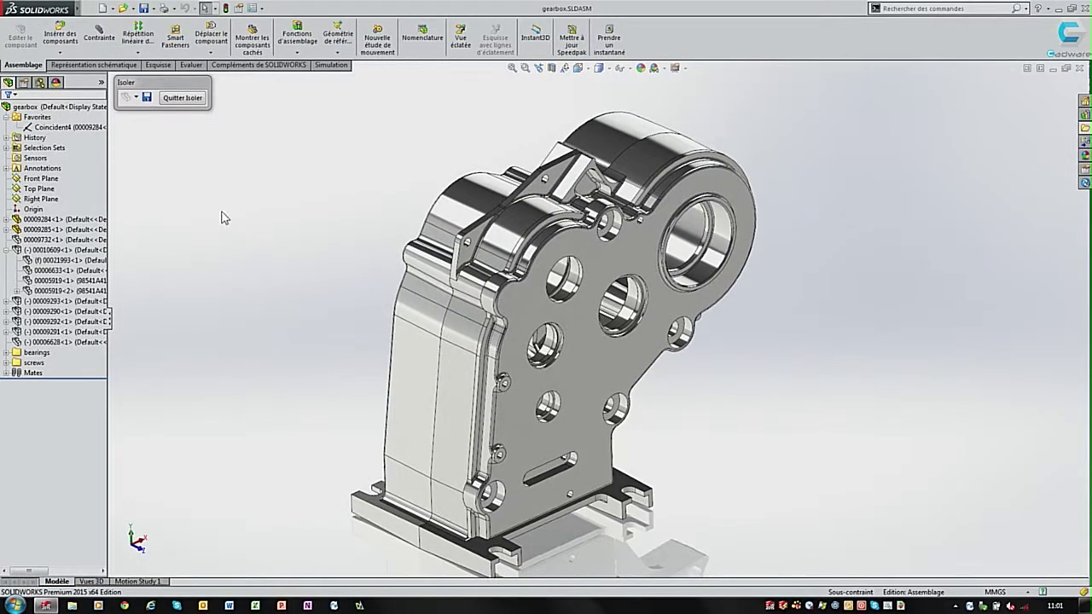
- Save the isolated view as display state Etat d'affichage-1 and activate that state
{"action": "left_click", "coordinate": [147, 99]}
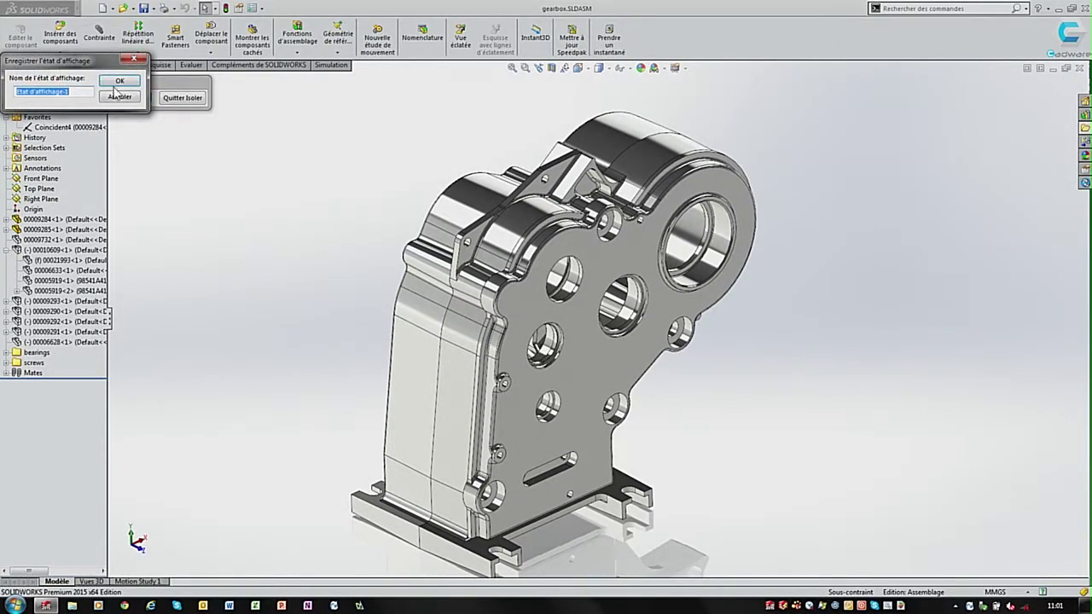
{"action": "left_click", "coordinate": [182, 80]}
{"action": "left_click", "coordinate": [40, 83]}
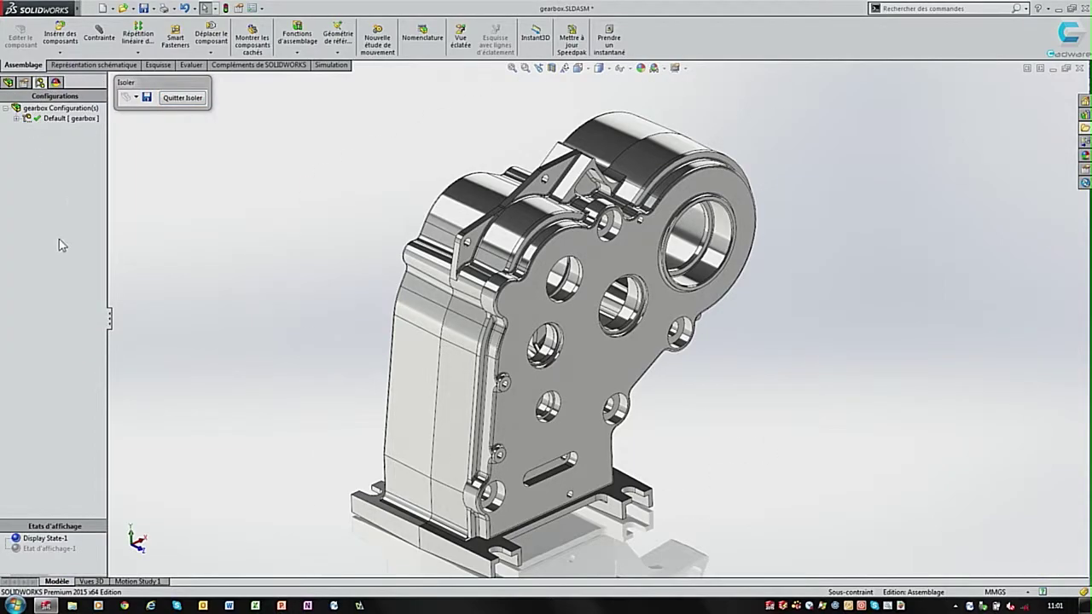
{"action": "double_click", "coordinate": [50, 549]}
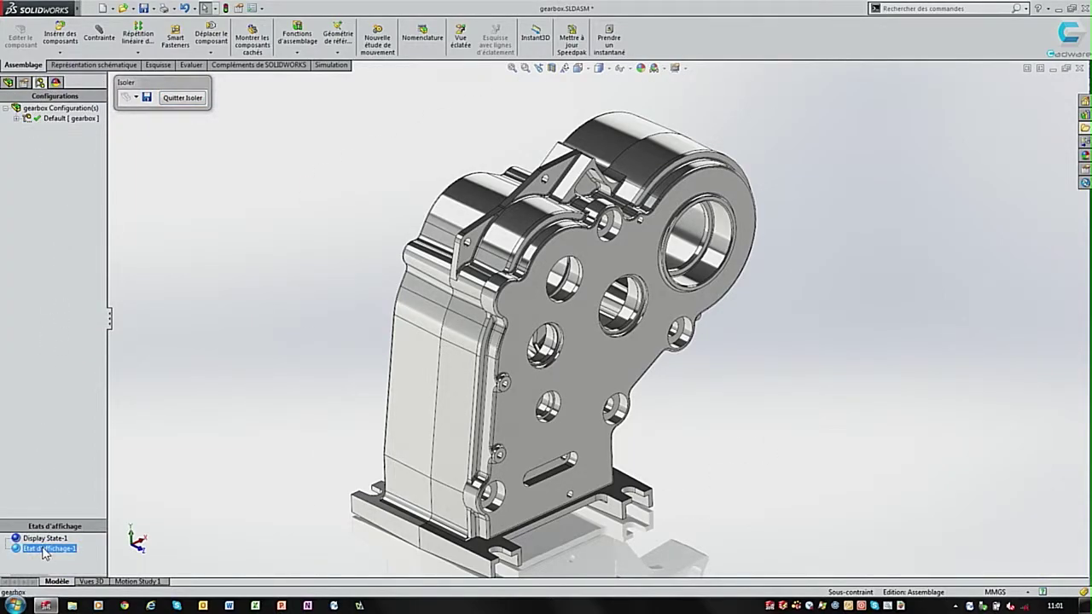
- Review the properties of Display State-1, including its option for hiding new components while inactive, without applying changes
{"action": "right_click", "coordinate": [43, 548]}
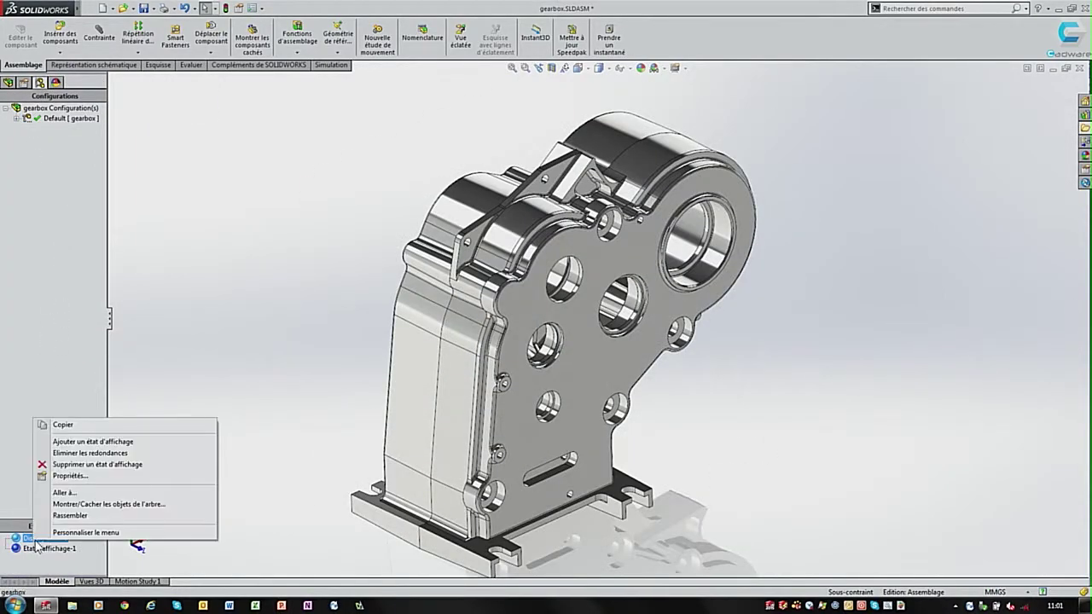
{"action": "left_click", "coordinate": [68, 478]}
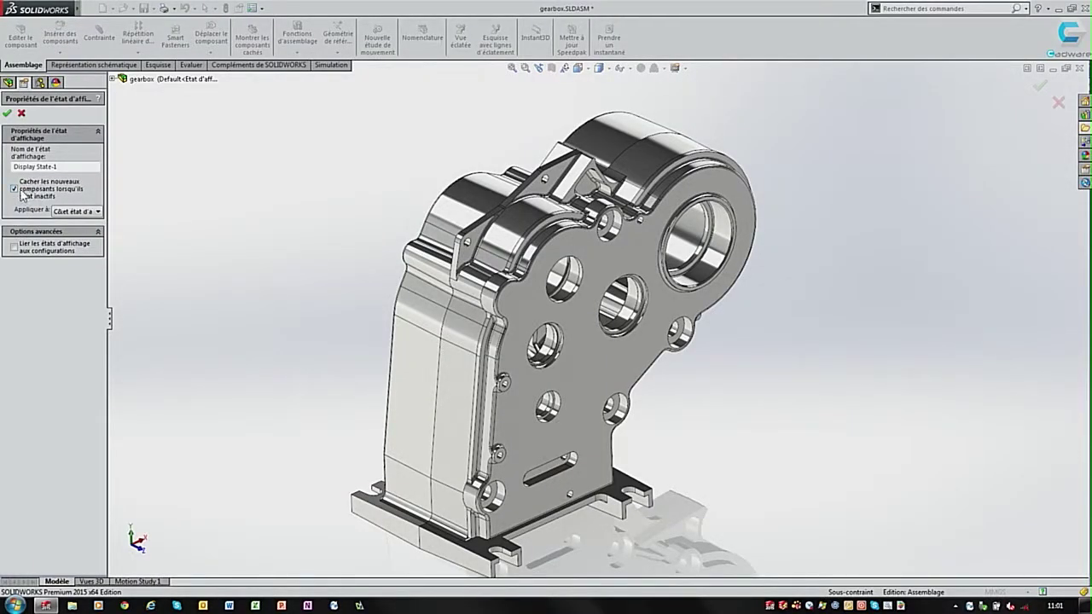
{"action": "left_click", "coordinate": [22, 114]}
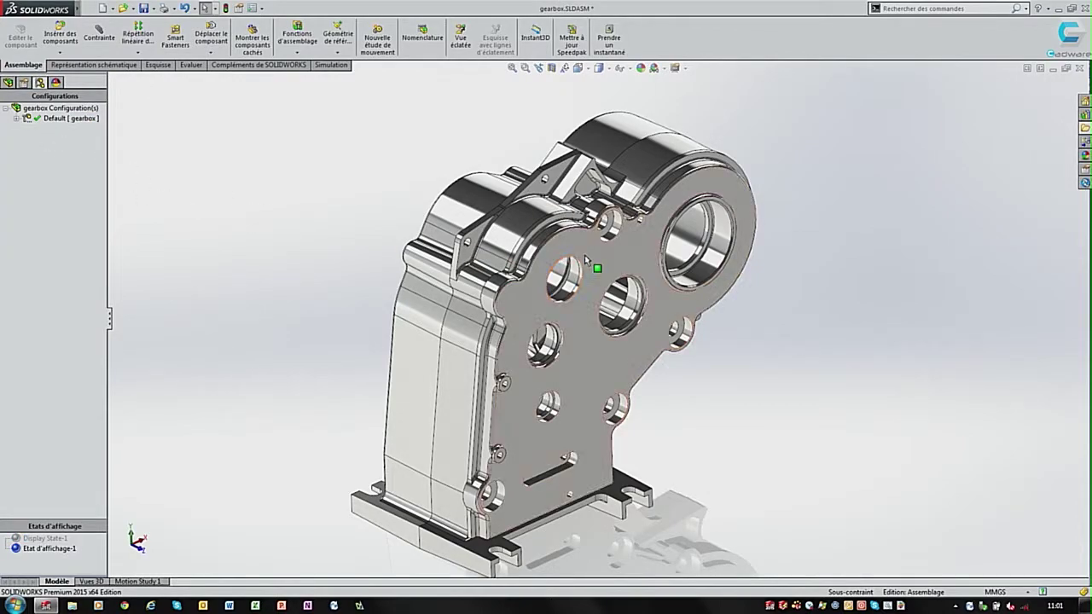
- Open the gearbox's front cover part in position in its own window and show it in front view
{"action": "left_click", "coordinate": [609, 260]}
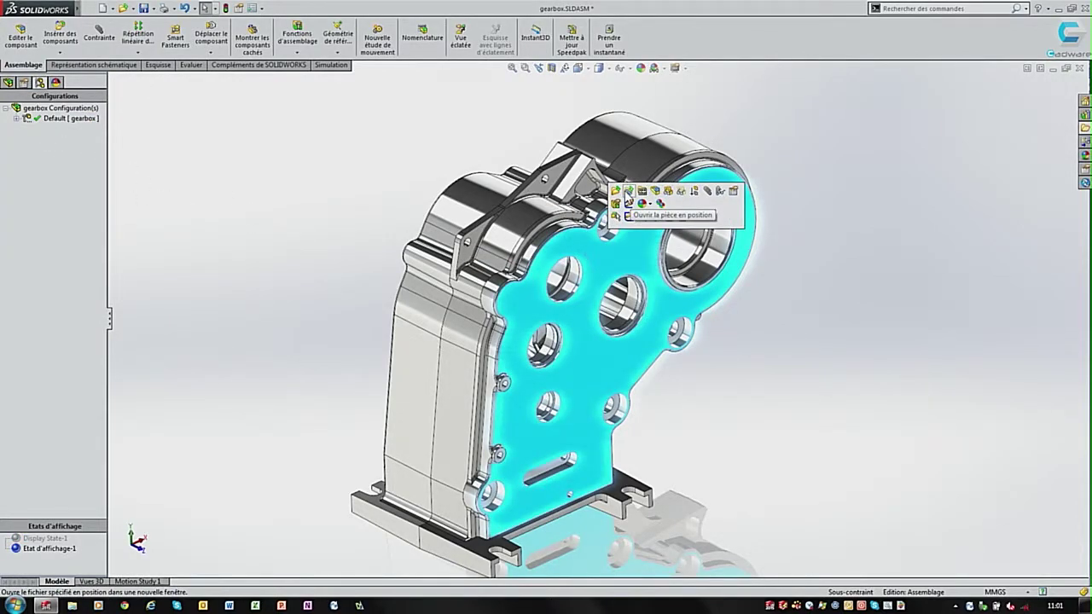
{"action": "left_click", "coordinate": [628, 192]}
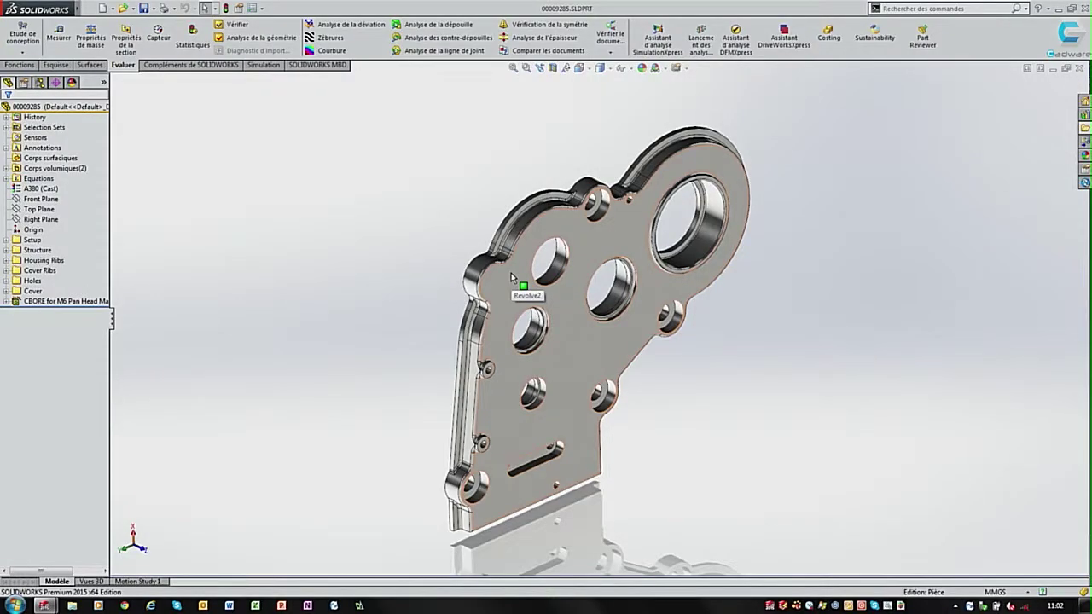
{"action": "key", "text": "space"}
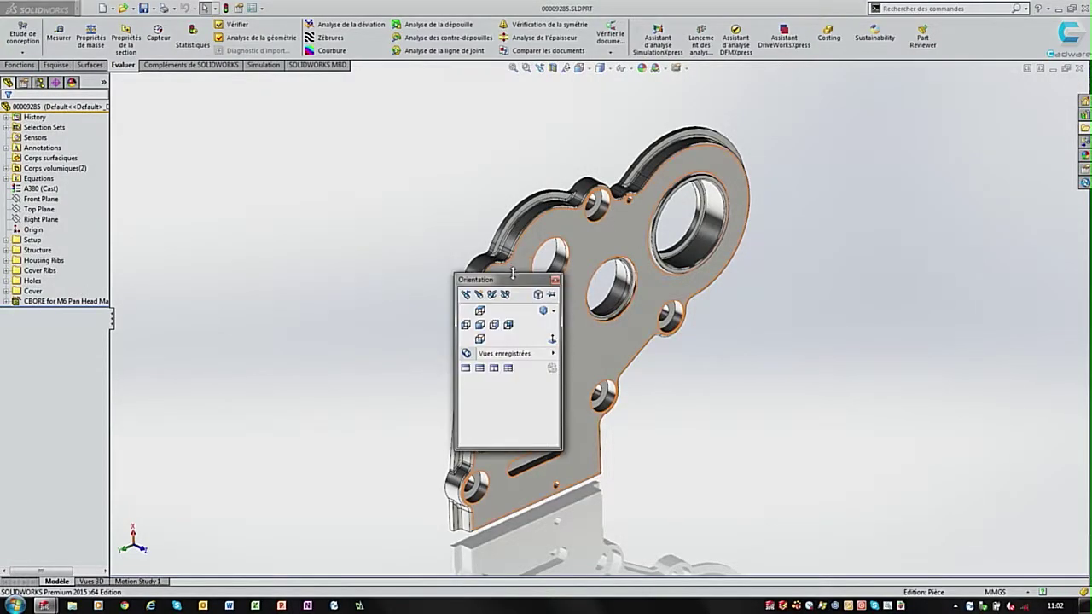
{"action": "left_click", "coordinate": [480, 323]}
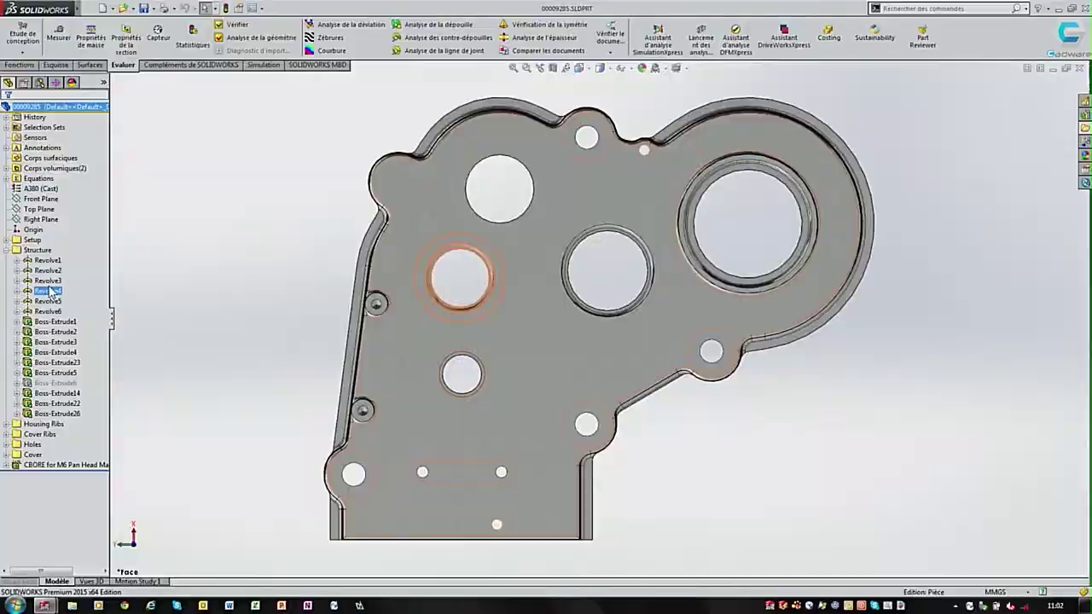
- Inspect the parent and child reference arrows of Revolve4, Revolve5 and Revolve6 in the Structure folder
{"action": "mouse_move", "coordinate": [51, 292]}
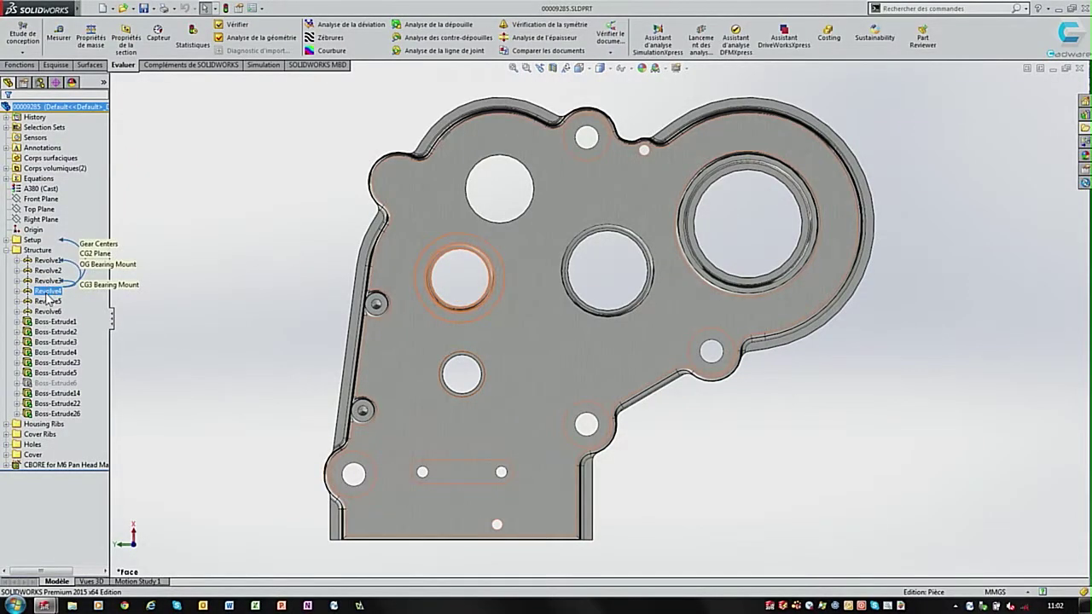
{"action": "left_click", "coordinate": [47, 301]}
{"action": "mouse_move", "coordinate": [48, 303]}
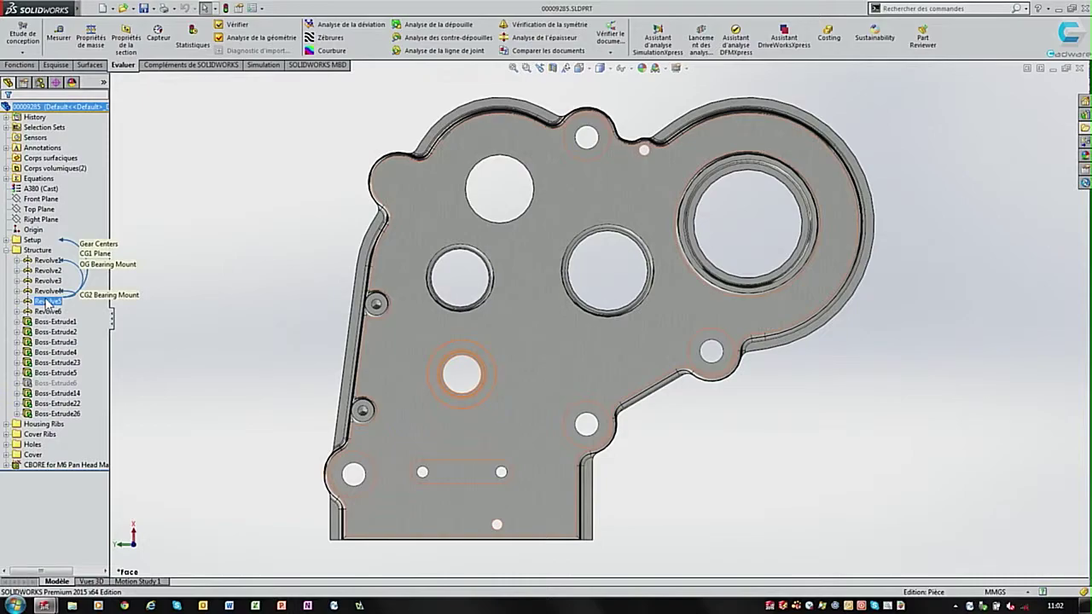
{"action": "left_click", "coordinate": [48, 311]}
{"action": "mouse_move", "coordinate": [52, 318]}
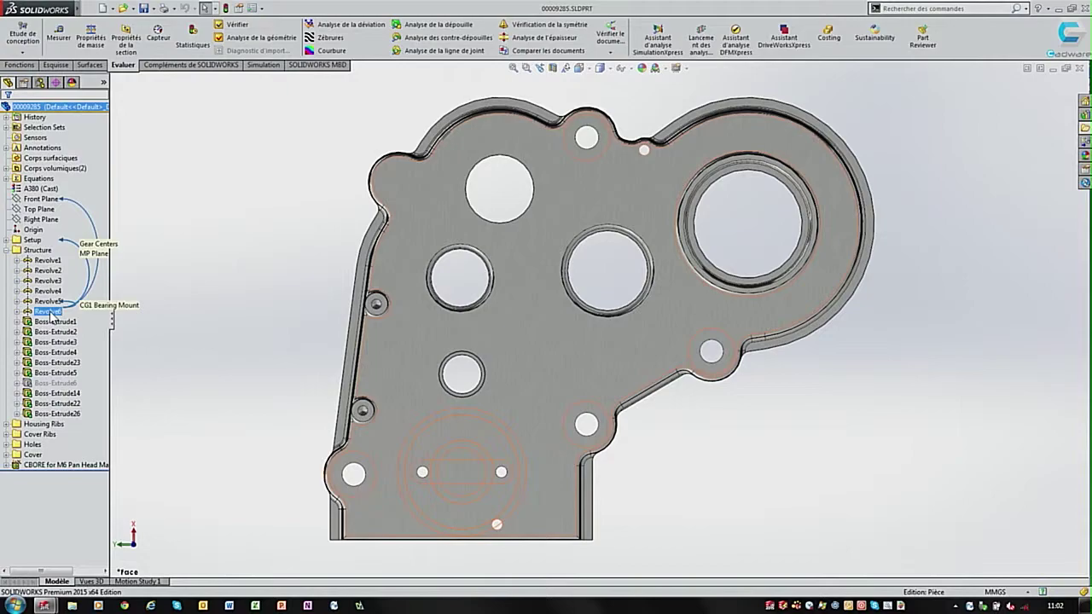
- Examine the parent/child relations of Revolve6, including its sketches and planes
{"action": "right_click", "coordinate": [52, 315]}
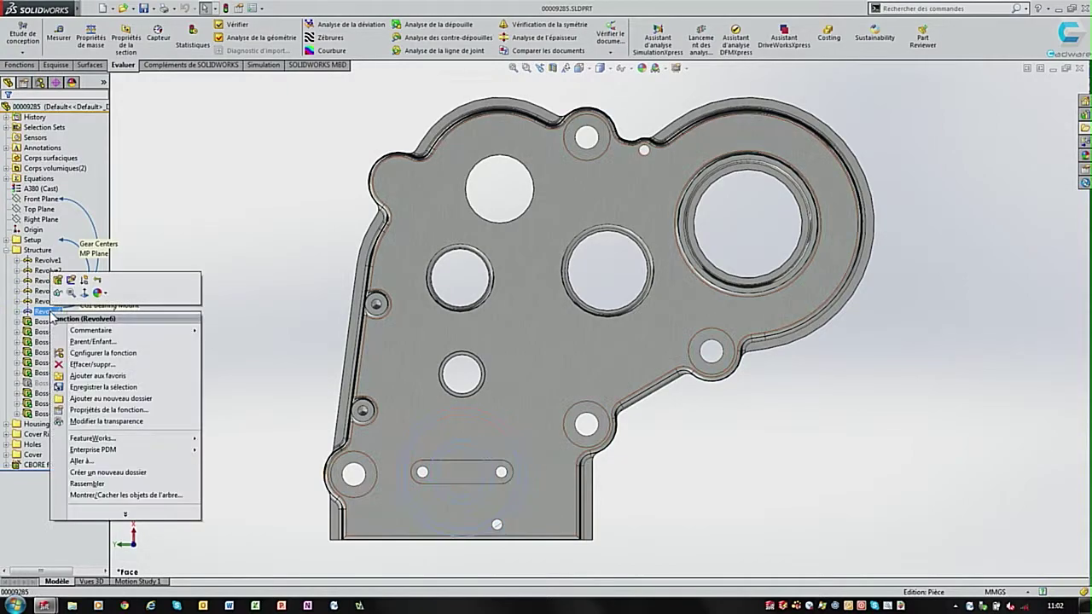
{"action": "left_click", "coordinate": [88, 343]}
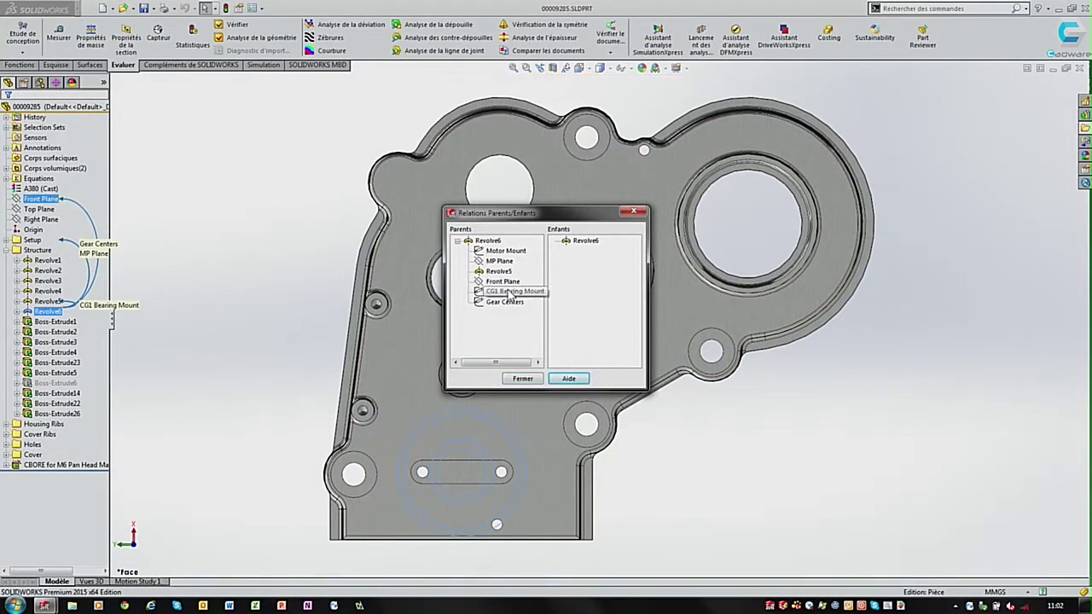
{"action": "left_click_drag", "start_coordinate": [570, 217], "coordinate": [543, 190]}
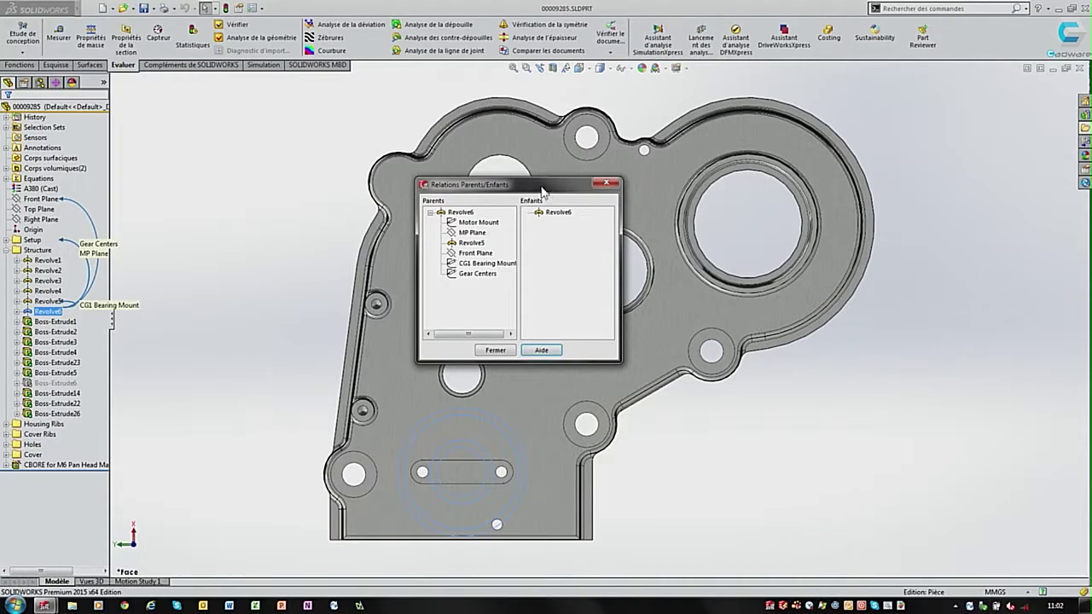
{"action": "left_click", "coordinate": [606, 184]}
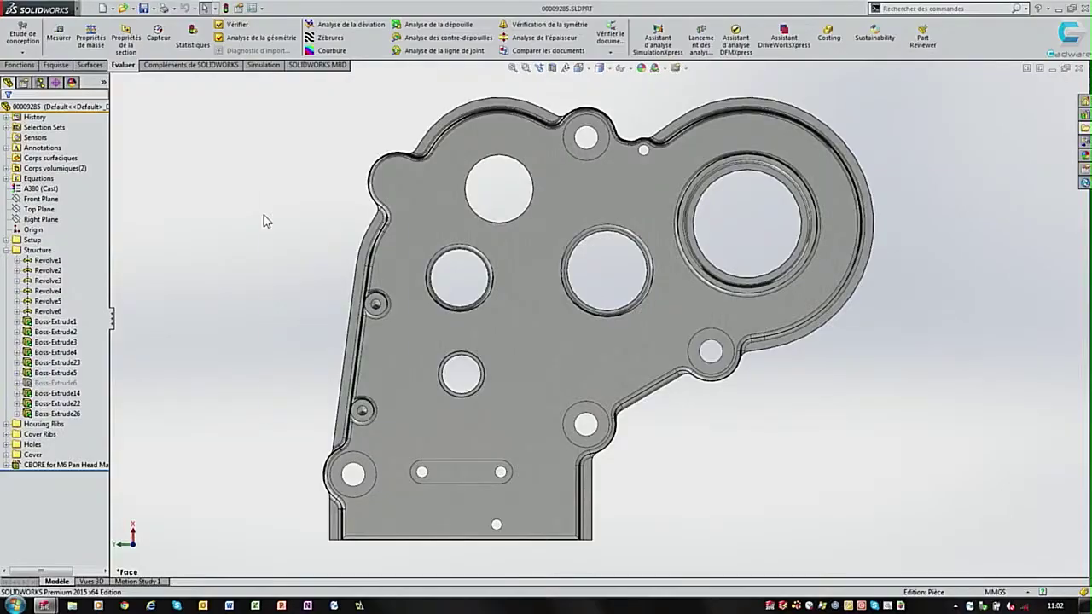
- Try the face selection filter on the faces around the cover's lower-left and right-hand bolt holes, and clear the selection
{"action": "right_click", "coordinate": [264, 221]}
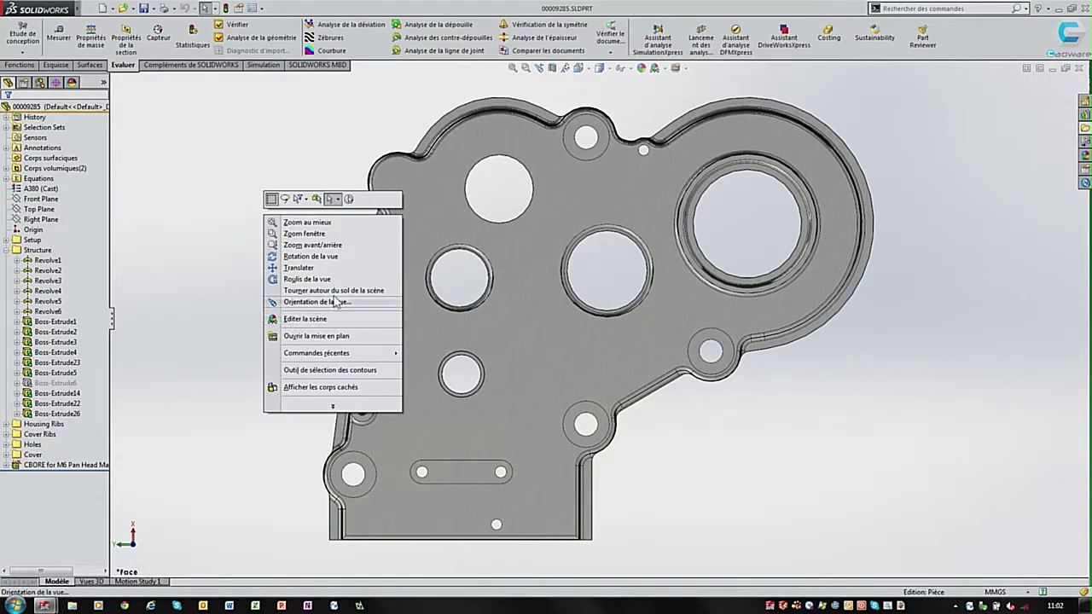
{"action": "left_click", "coordinate": [301, 199]}
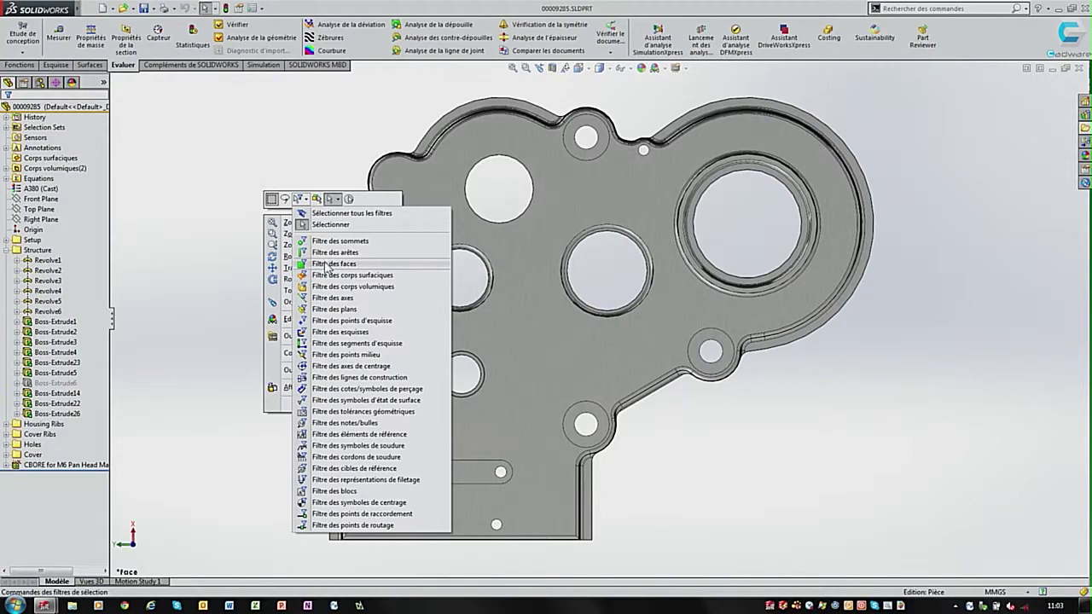
{"action": "left_click", "coordinate": [329, 264]}
{"action": "left_click", "coordinate": [352, 472]}
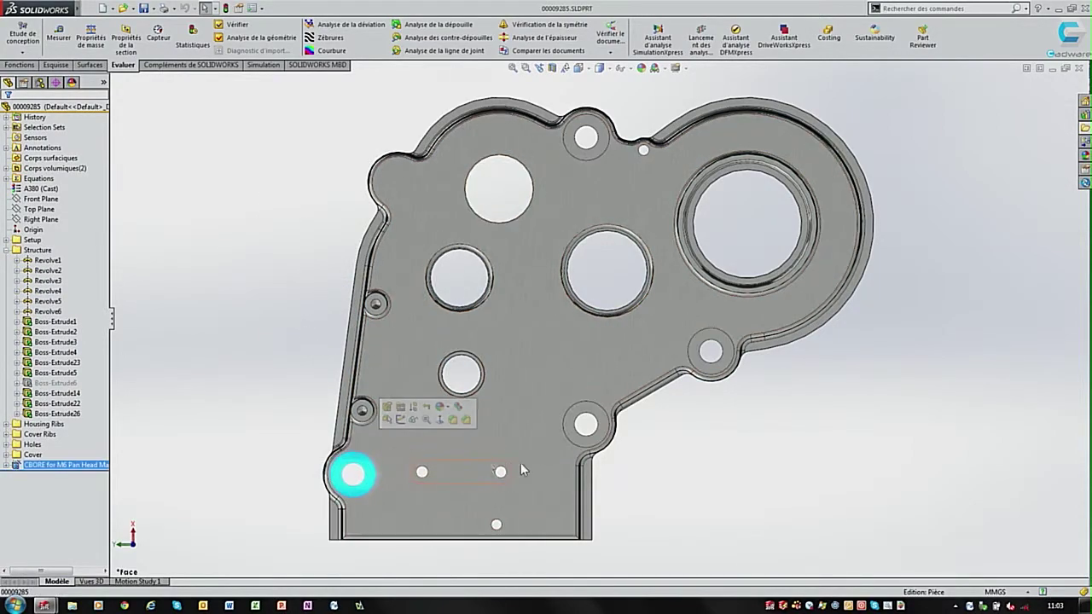
{"action": "left_click_drag", "start_coordinate": [664, 400], "coordinate": [701, 369]}
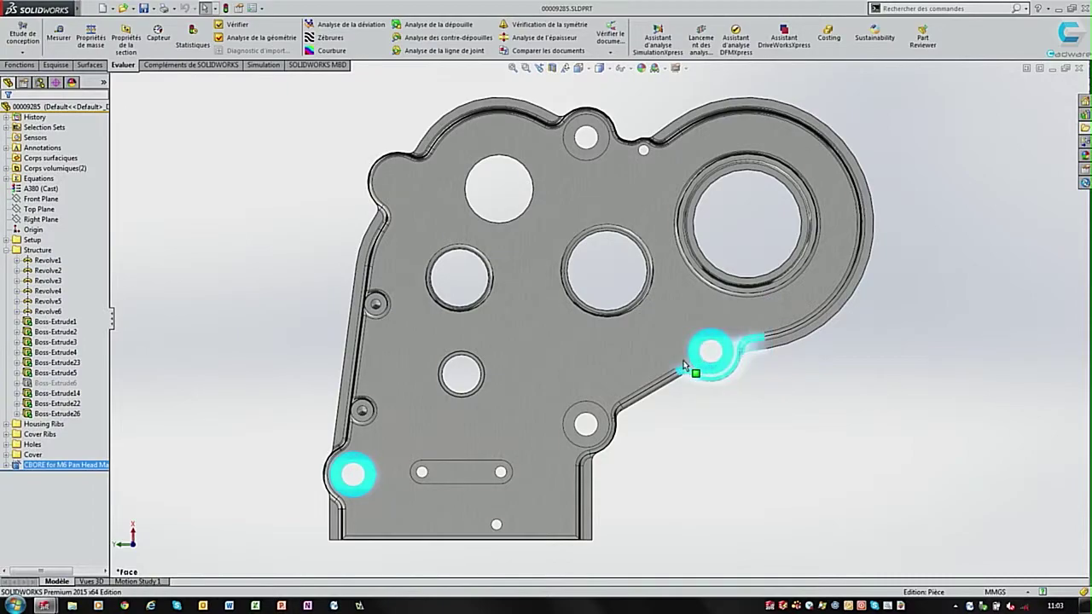
{"action": "left_click", "coordinate": [291, 347]}
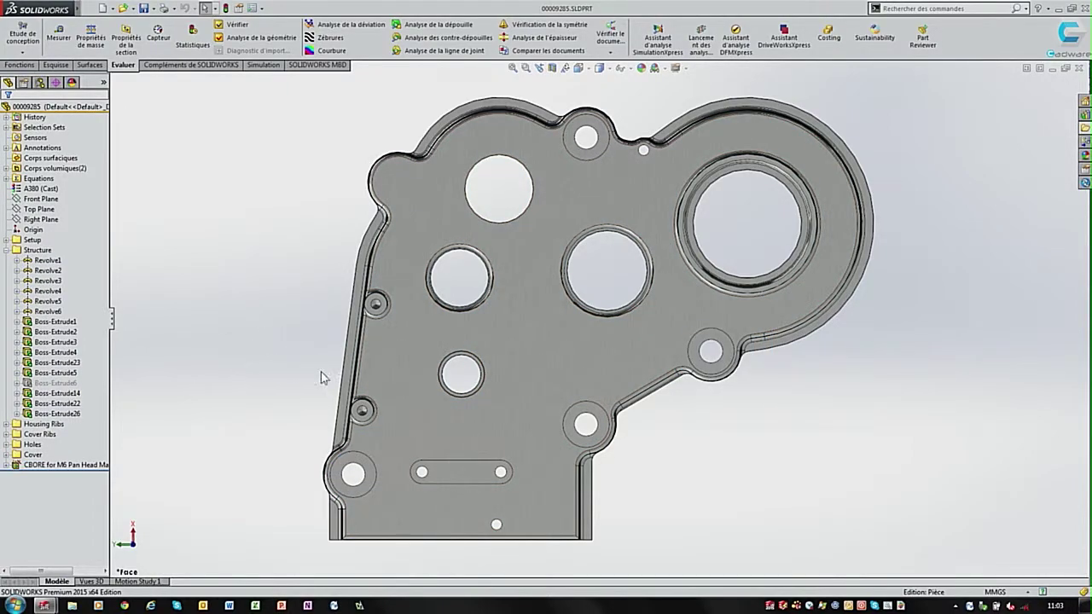
- Restore the previous selection at the two small holes along the cover's left side, and select the lower-left bolt hole's circular edge
{"action": "left_click", "coordinate": [366, 425]}
{"action": "right_click", "coordinate": [713, 432]}
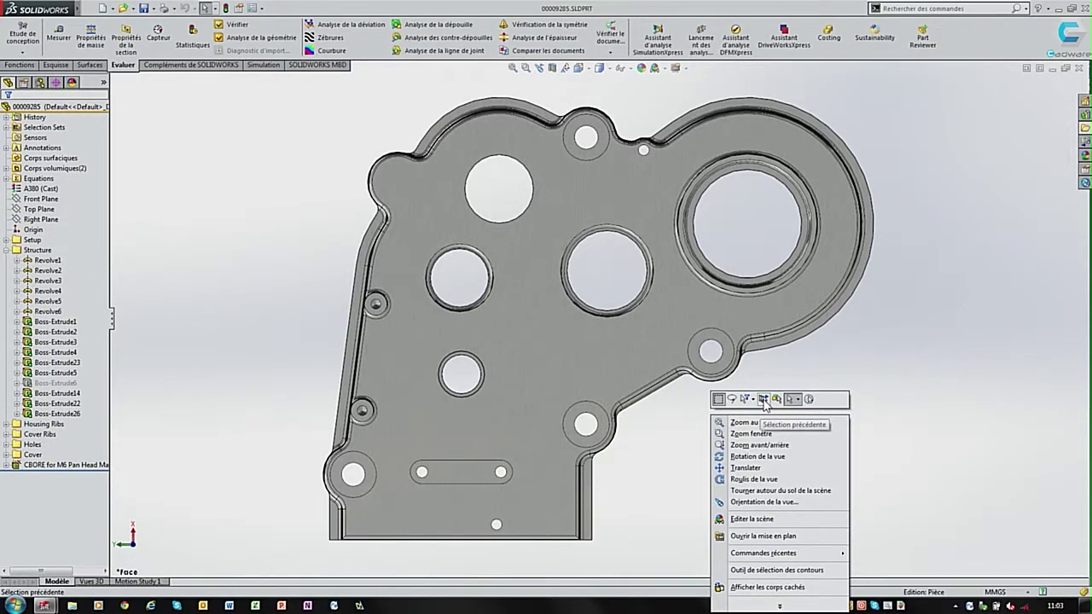
{"action": "left_click", "coordinate": [763, 400]}
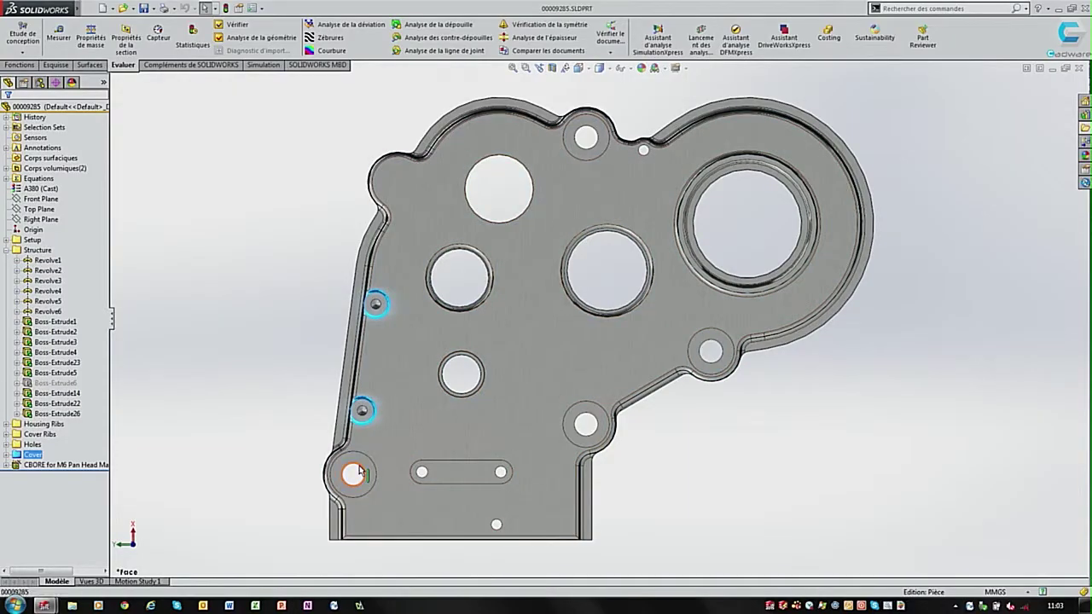
{"action": "left_click", "coordinate": [353, 474]}
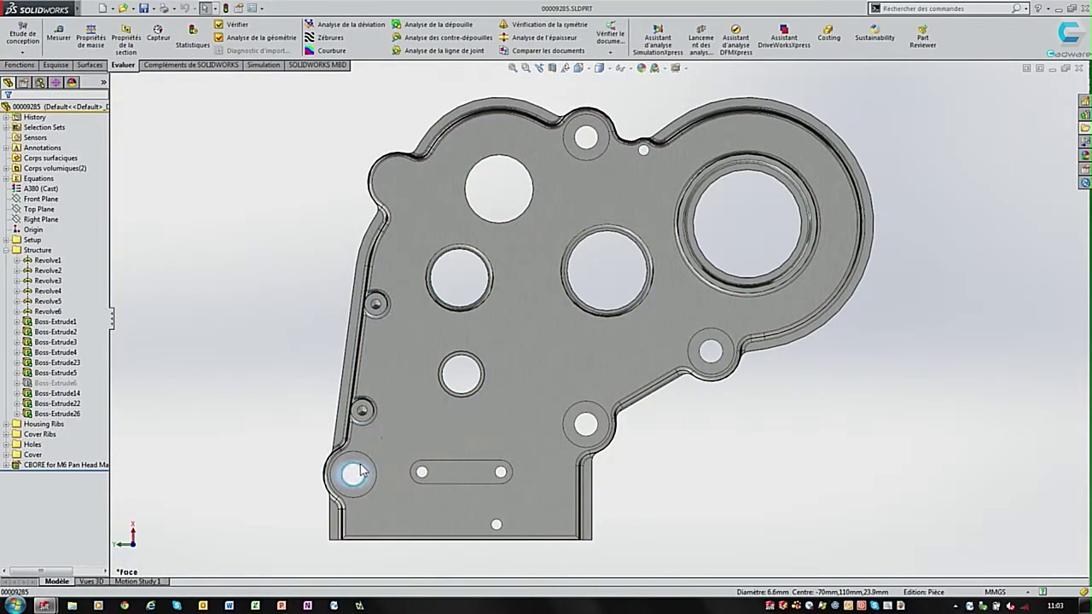
- Select the counterbore faces of the cover's three lower bolt holes and save them as a selection set
{"action": "left_click", "coordinate": [587, 420], "text": "ctrl"}
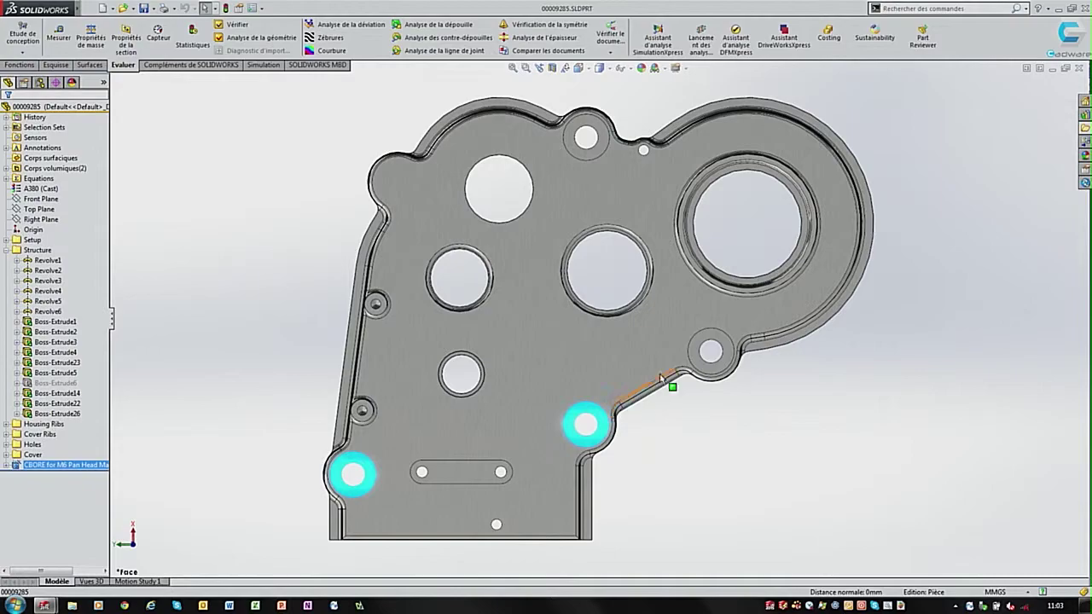
{"action": "left_click", "coordinate": [693, 355], "text": "ctrl"}
{"action": "right_click", "coordinate": [736, 409]}
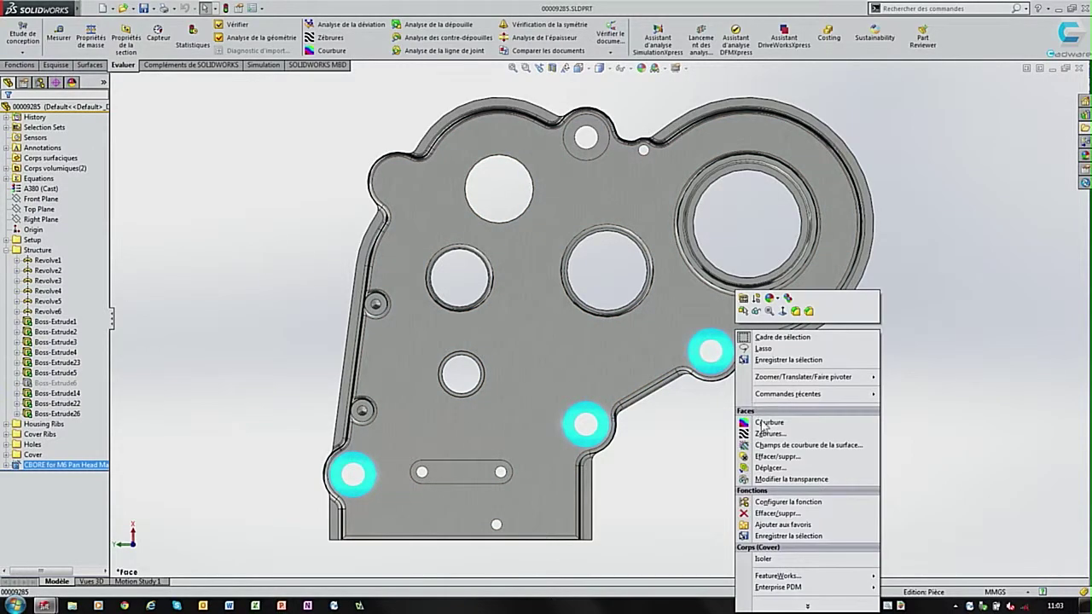
{"action": "left_click", "coordinate": [776, 536]}
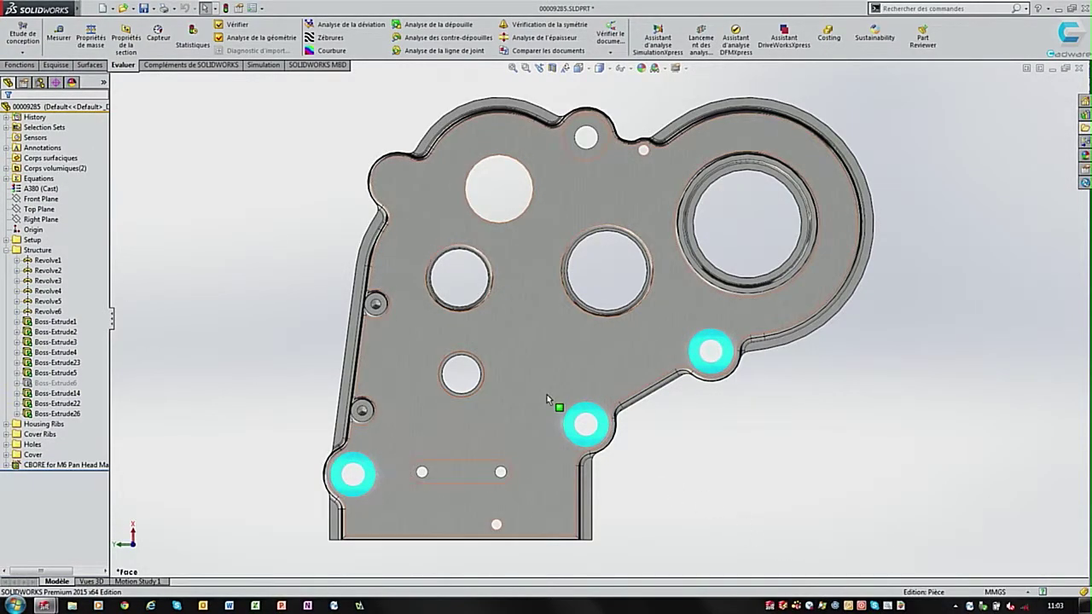
- Expand the Selection Sets folder, recall the first two saved sets to highlight their faces, and clear the selection
{"action": "left_click", "coordinate": [7, 127]}
{"action": "left_click", "coordinate": [36, 139]}
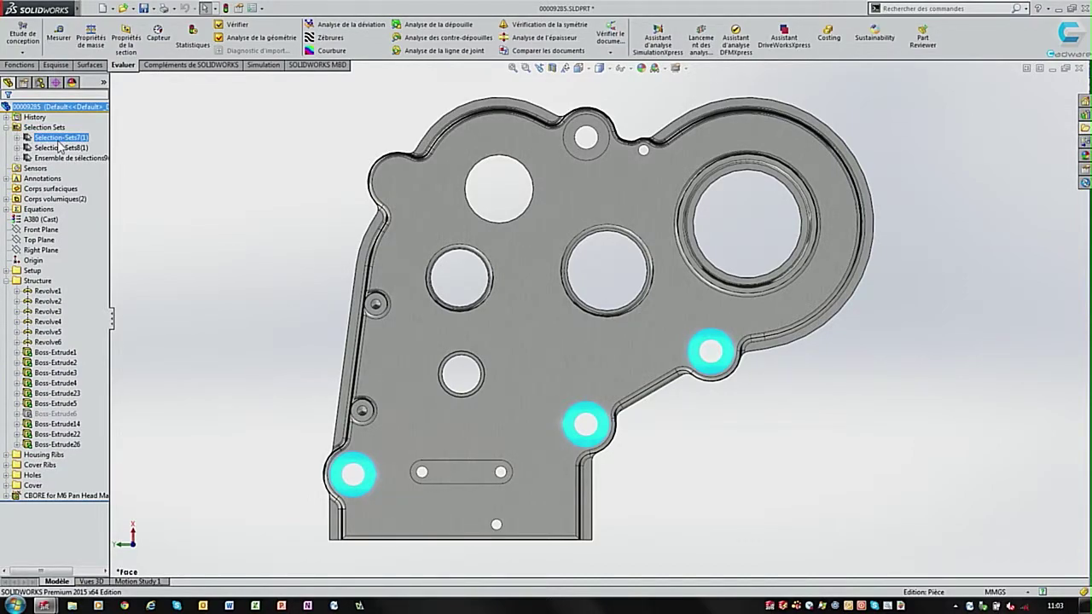
{"action": "left_click", "coordinate": [53, 149]}
{"action": "left_click", "coordinate": [49, 139]}
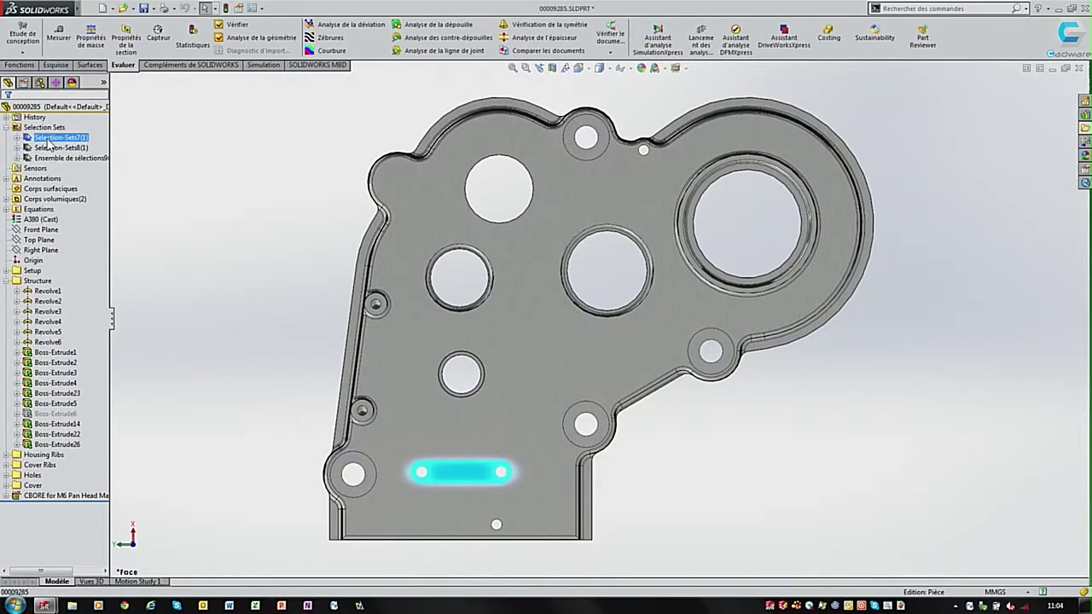
{"action": "left_click", "coordinate": [139, 151]}
- Select the cover's large flat face and customize its context toolbar by adding the Hole Wizard command from the Fonctions category
{"action": "left_click", "coordinate": [406, 178]}
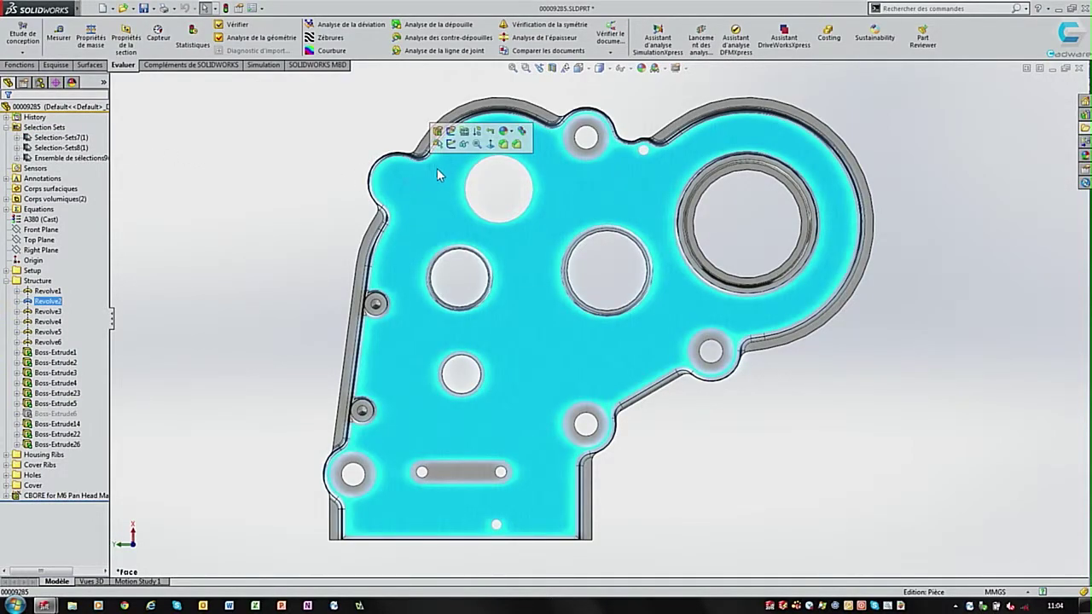
{"action": "left_click", "coordinate": [327, 136]}
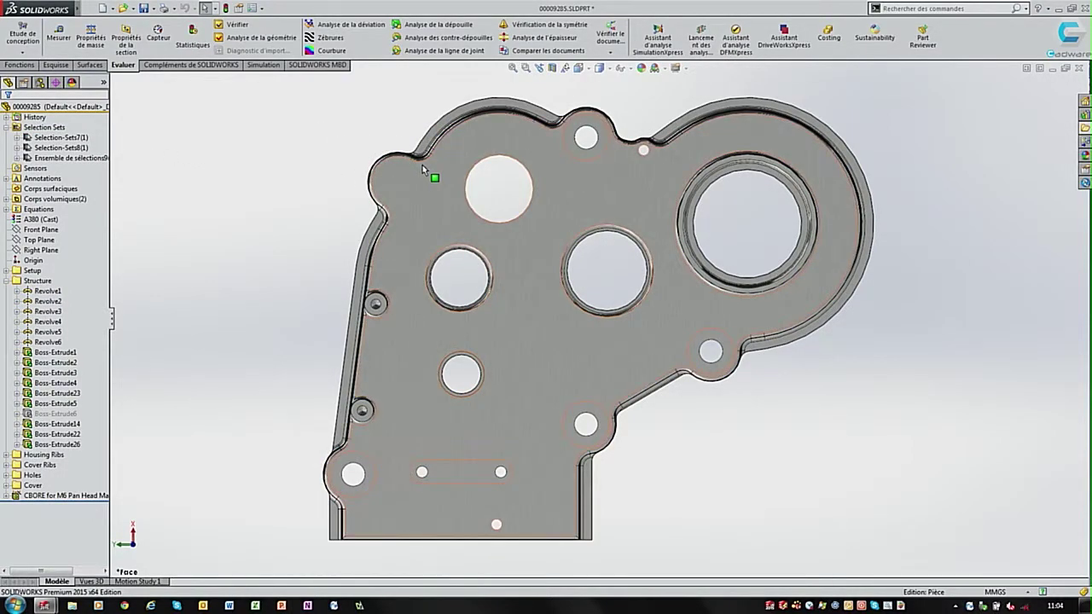
{"action": "left_click", "coordinate": [421, 164]}
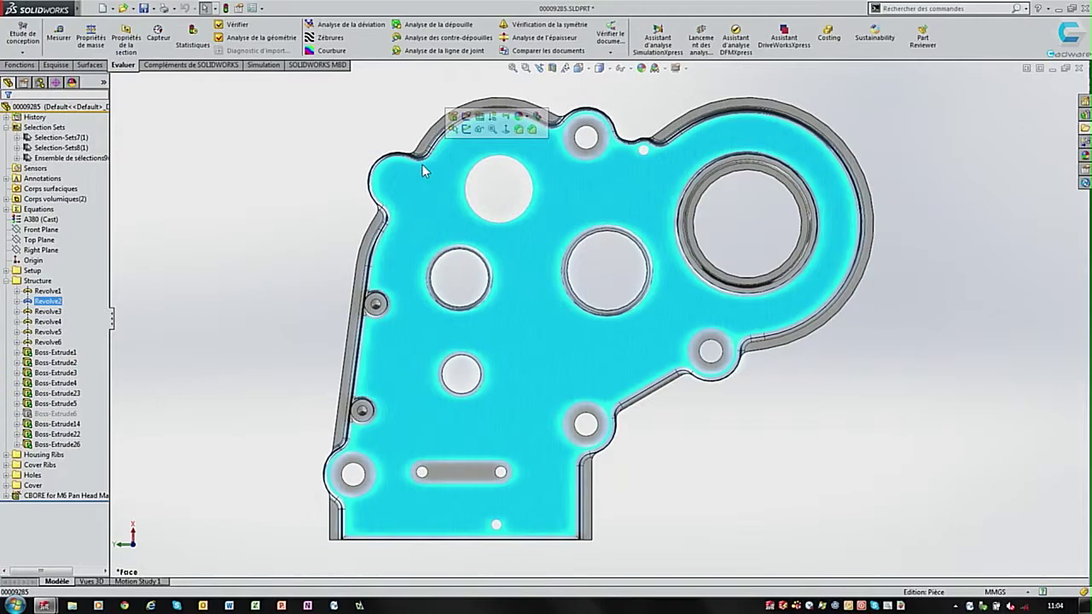
{"action": "right_click", "coordinate": [544, 131]}
{"action": "left_click", "coordinate": [565, 141]}
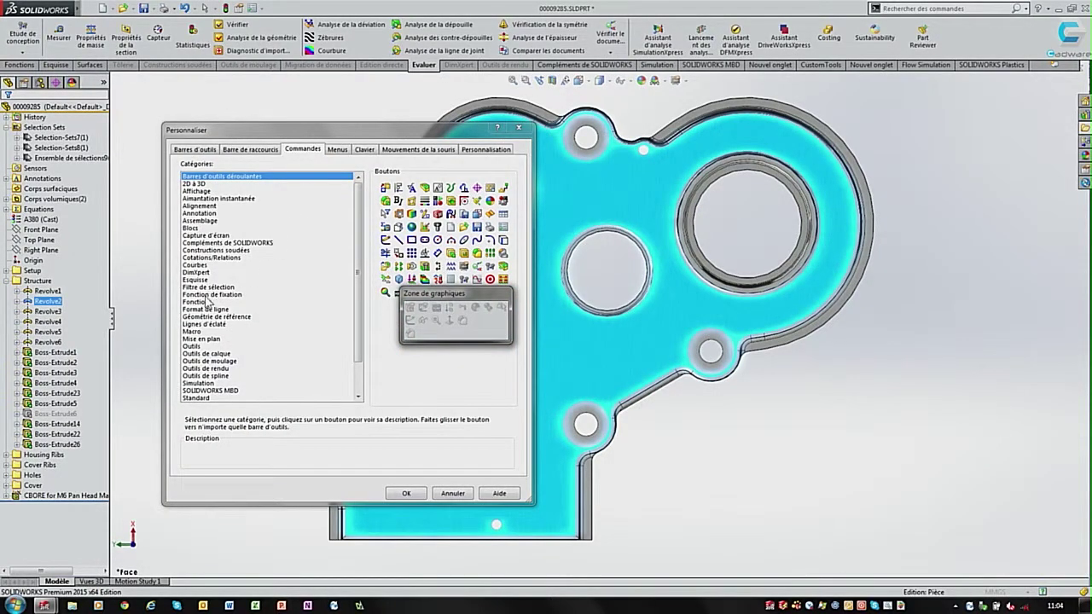
{"action": "left_click", "coordinate": [208, 301]}
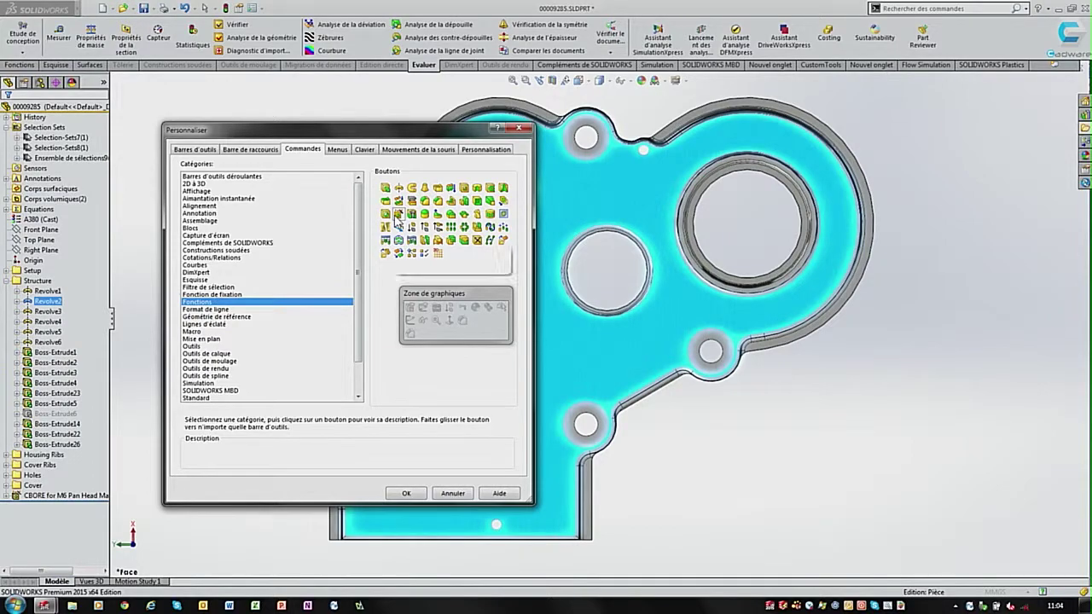
{"action": "left_click", "coordinate": [424, 253]}
{"action": "mouse_move", "coordinate": [440, 322]}
{"action": "left_mouse_down"}
{"action": "mouse_move", "coordinate": [431, 327]}
{"action": "mouse_move", "coordinate": [447, 329]}
{"action": "left_mouse_up"}
{"action": "left_click", "coordinate": [406, 493]}
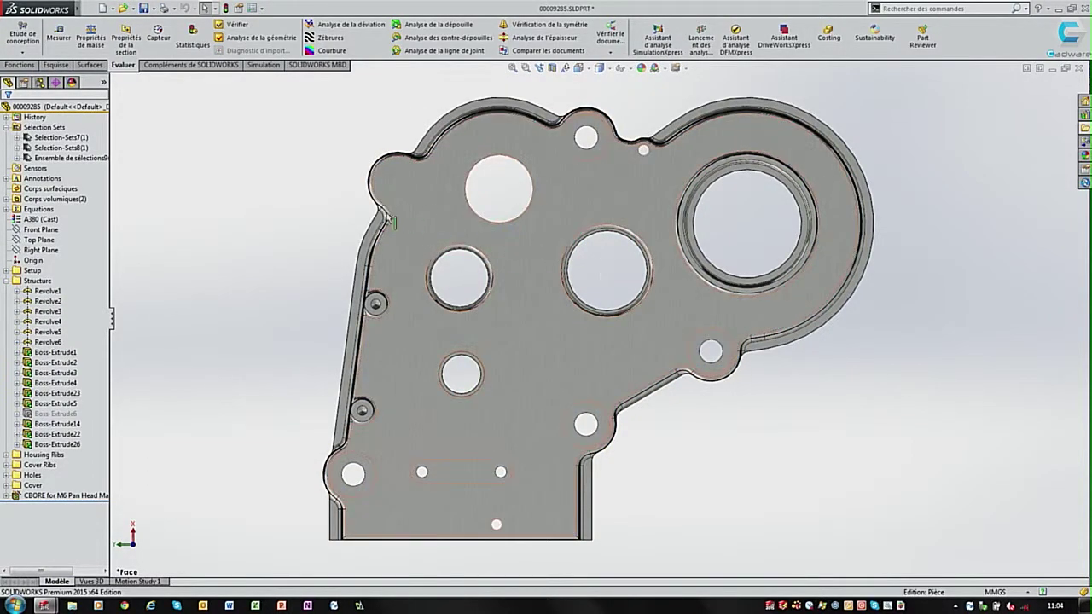
- Use the Hole Wizard on the cover's large flat face to place an M6 Ansi Metric counterbore at the upper-left boss centre
{"action": "right_click", "coordinate": [297, 193]}
{"action": "left_click", "coordinate": [483, 154]}
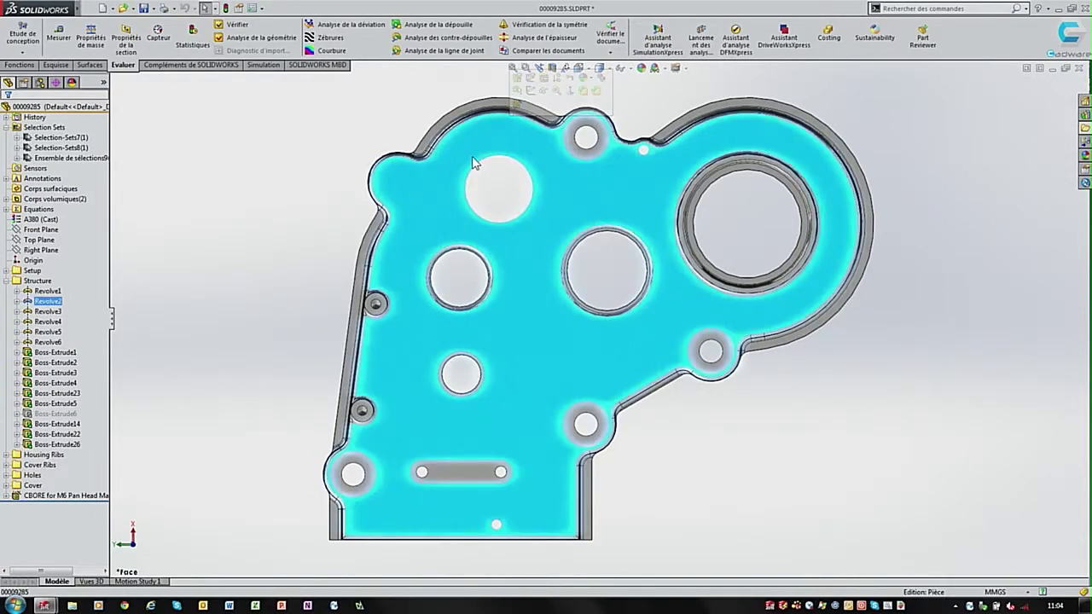
{"action": "left_click", "coordinate": [517, 105]}
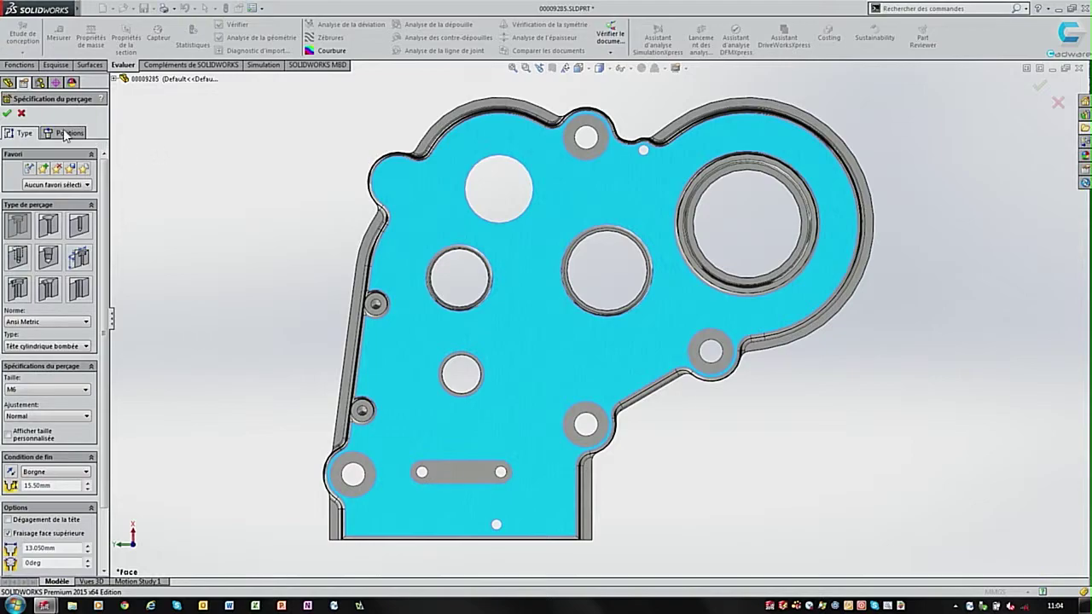
{"action": "left_click", "coordinate": [65, 134]}
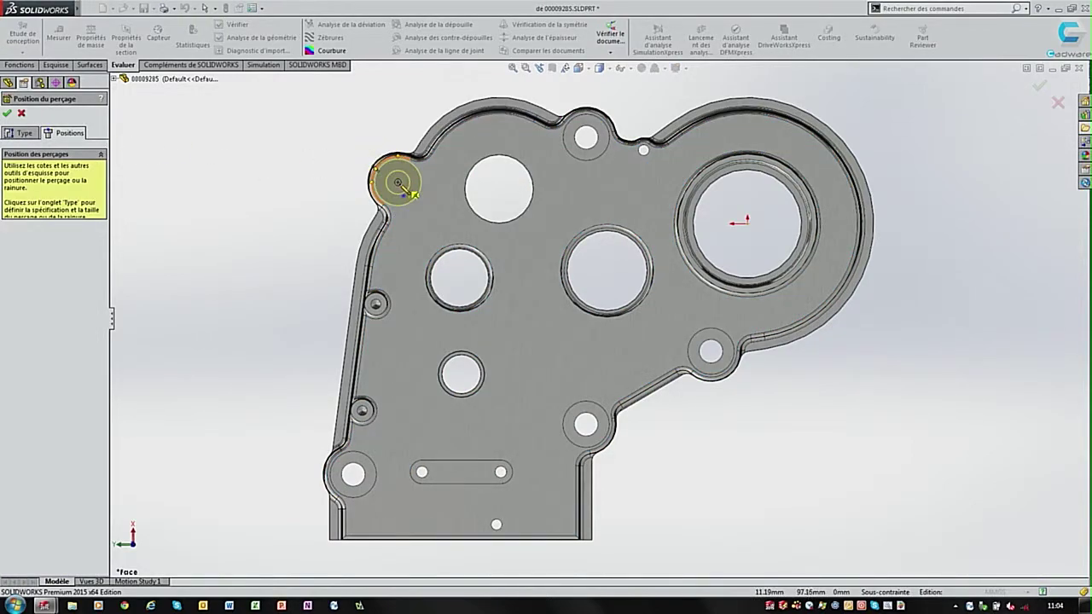
{"action": "left_click", "coordinate": [408, 189]}
{"action": "right_click", "coordinate": [398, 183]}
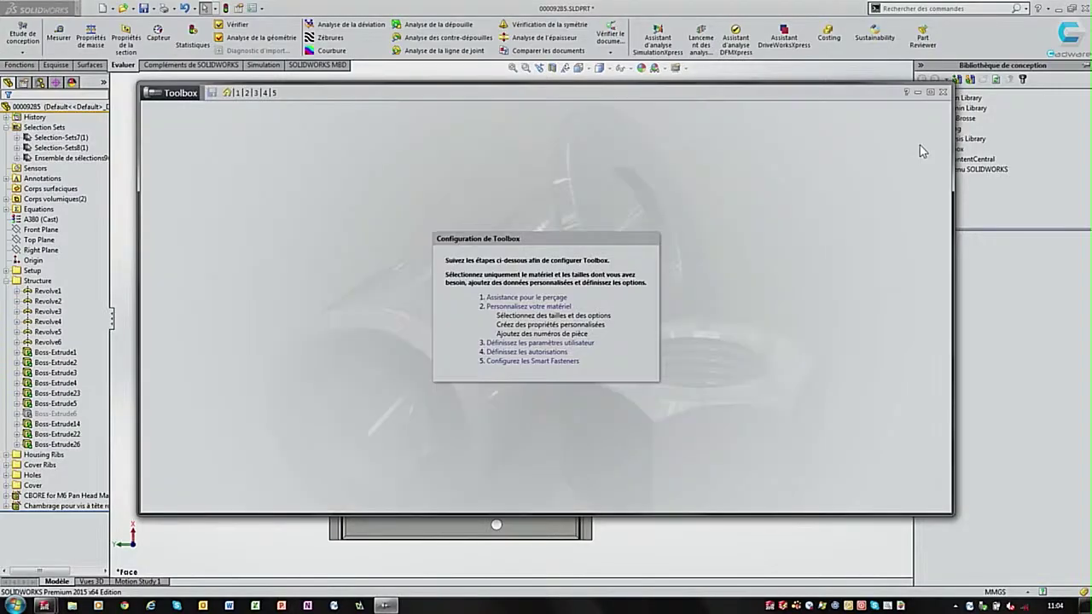
- In the Toolbox hardware settings, allow custom configuration names and custom designations for the ISO 7380 hex socket button head screw
{"action": "left_click", "coordinate": [272, 93]}
{"action": "left_click", "coordinate": [158, 203]}
{"action": "left_click", "coordinate": [171, 226]}
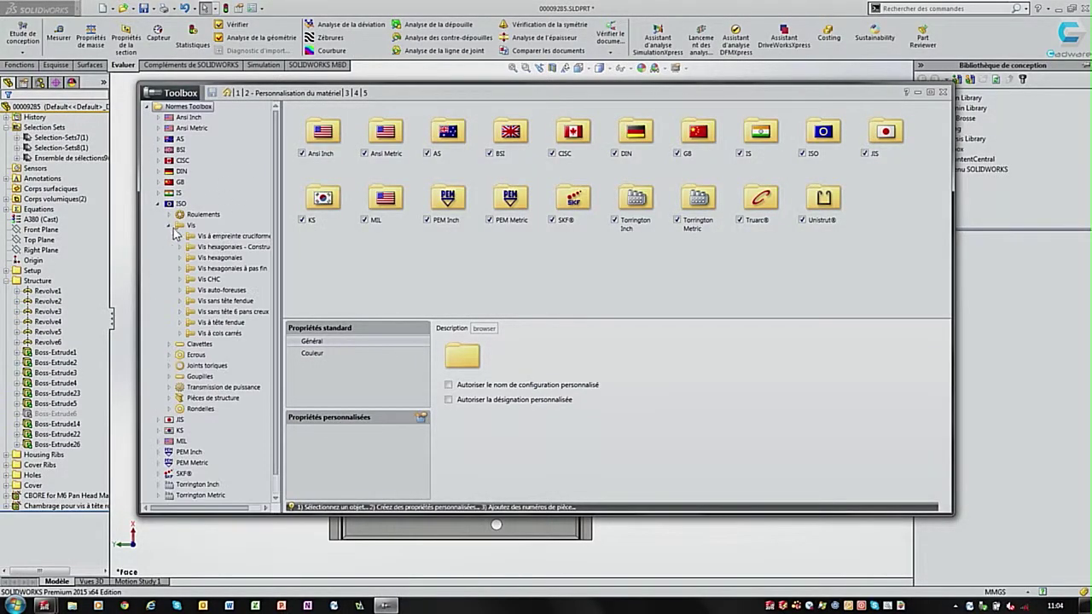
{"action": "left_click", "coordinate": [180, 280]}
{"action": "left_click", "coordinate": [219, 292]}
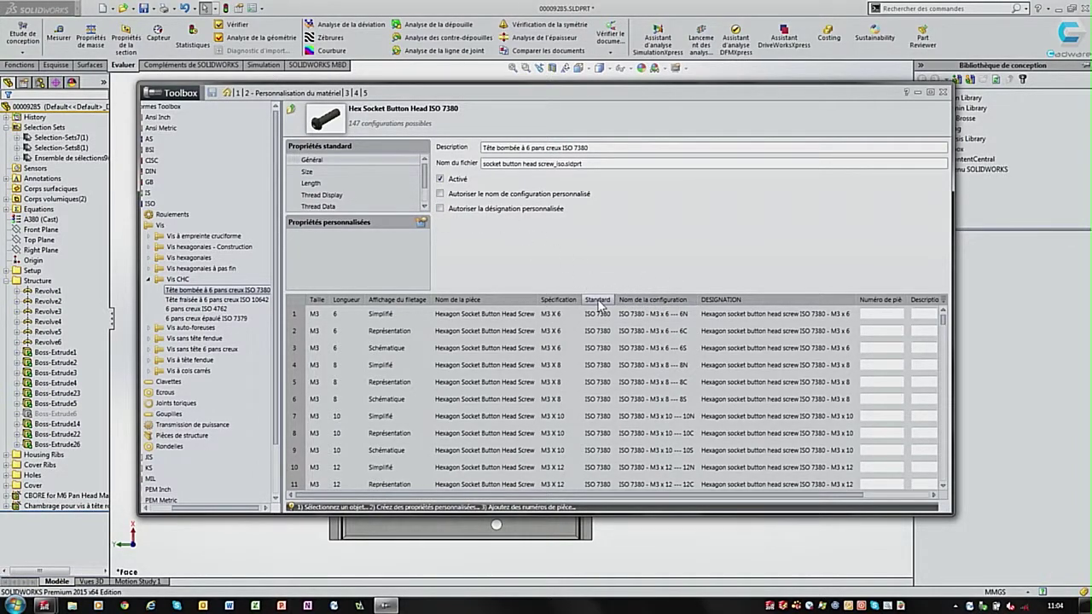
{"action": "left_click", "coordinate": [440, 194]}
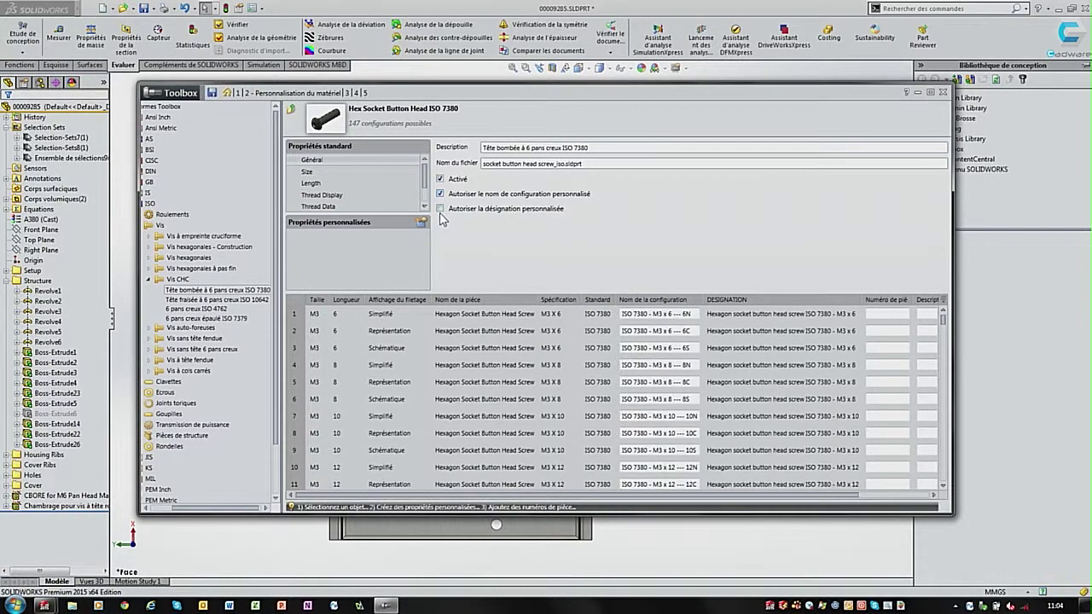
{"action": "left_click", "coordinate": [440, 209]}
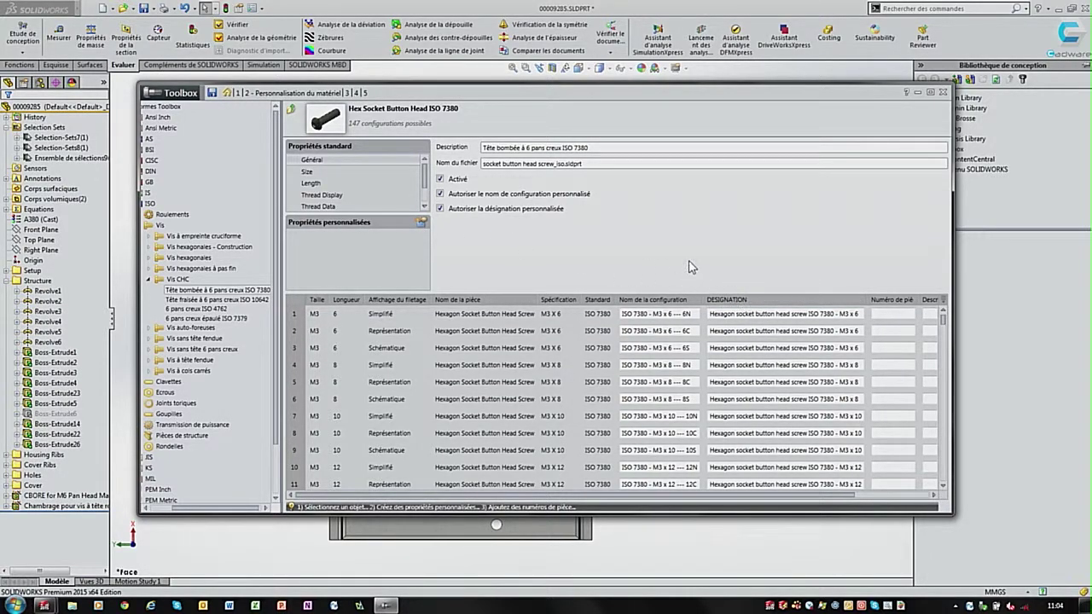
- Examine the Toolbox user settings and the choices for the bill of materials description, and close Toolbox without saving the changes
{"action": "left_click", "coordinate": [347, 93]}
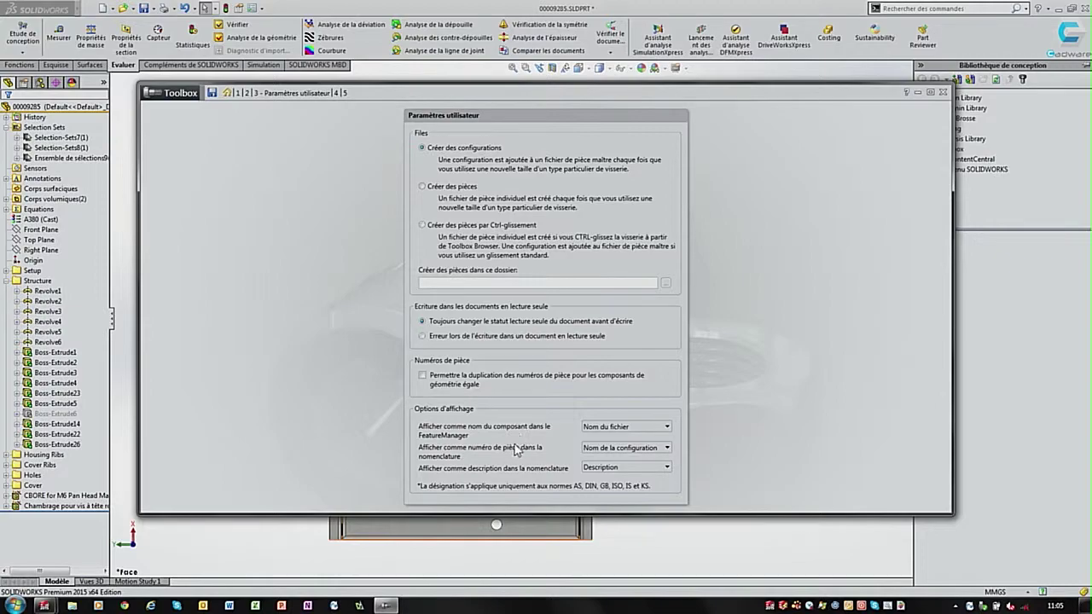
{"action": "left_click", "coordinate": [602, 469]}
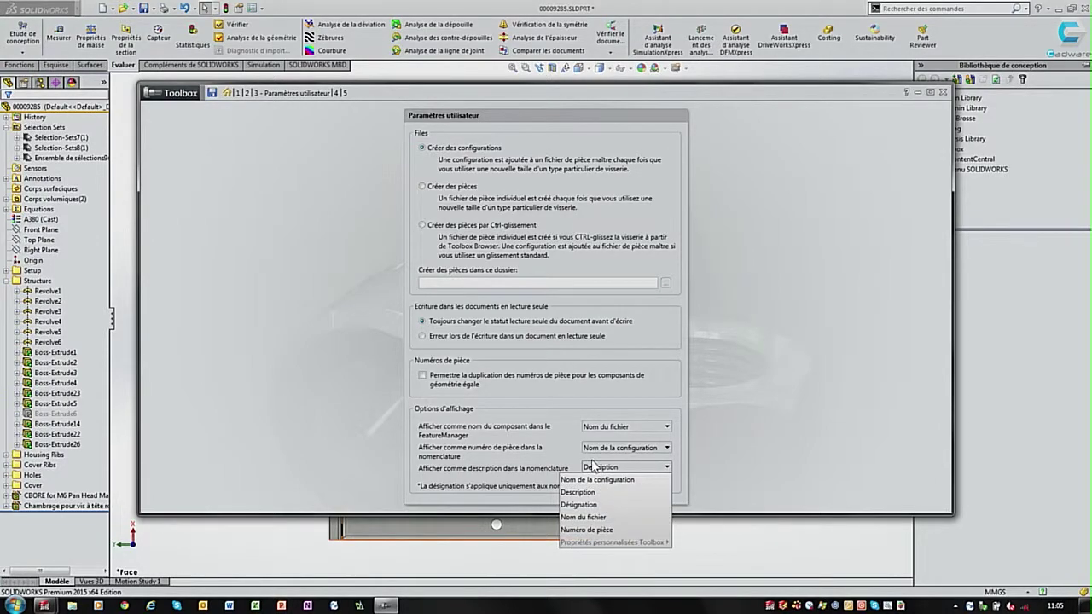
{"action": "left_click", "coordinate": [550, 469]}
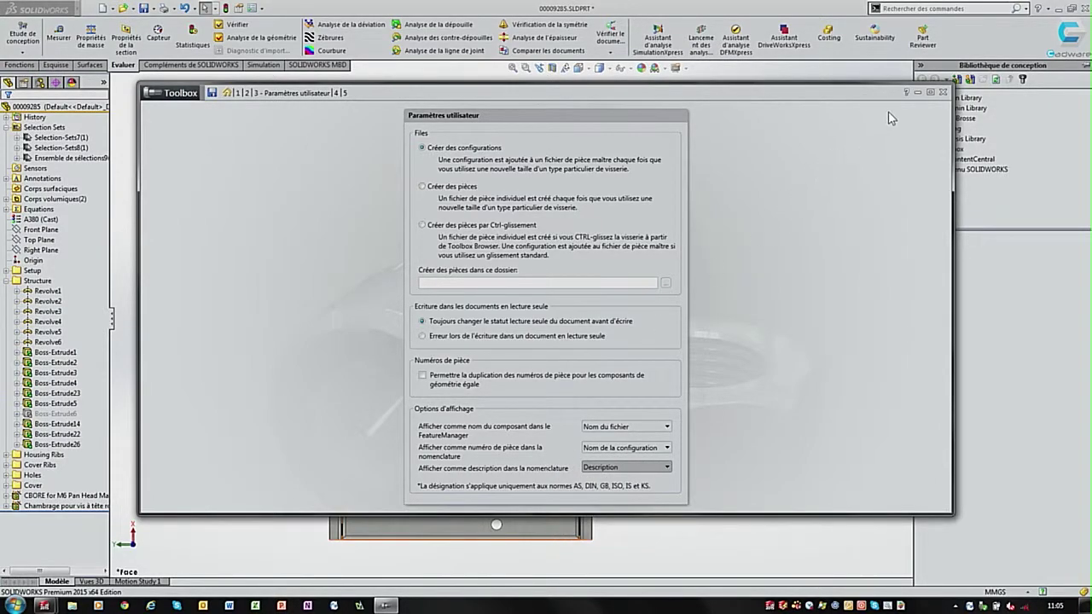
{"action": "left_click", "coordinate": [943, 91]}
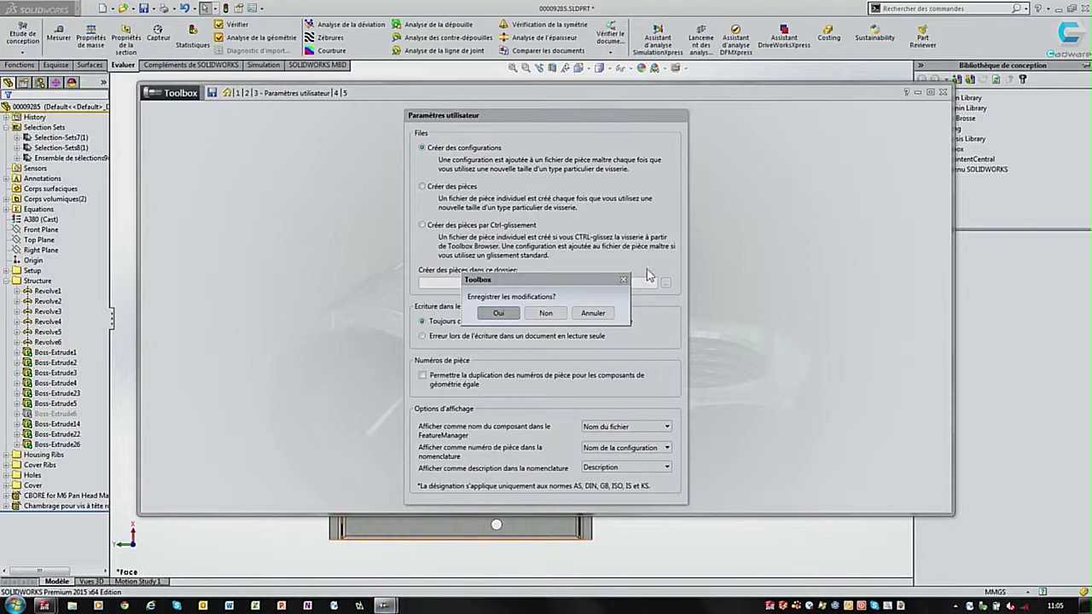
{"action": "left_click", "coordinate": [546, 313]}
- Switch to the gearbox assembly and open the ISO > Vis > Vis CHC folder of the Toolbox library
{"action": "key", "text": "ctrl+Tab"}
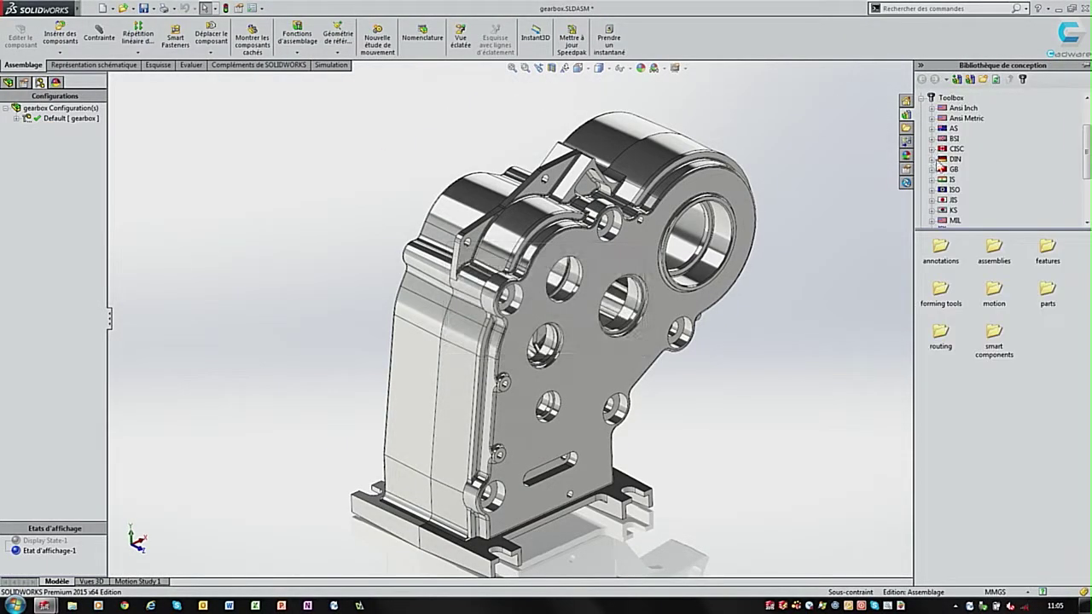
{"action": "left_click", "coordinate": [932, 189]}
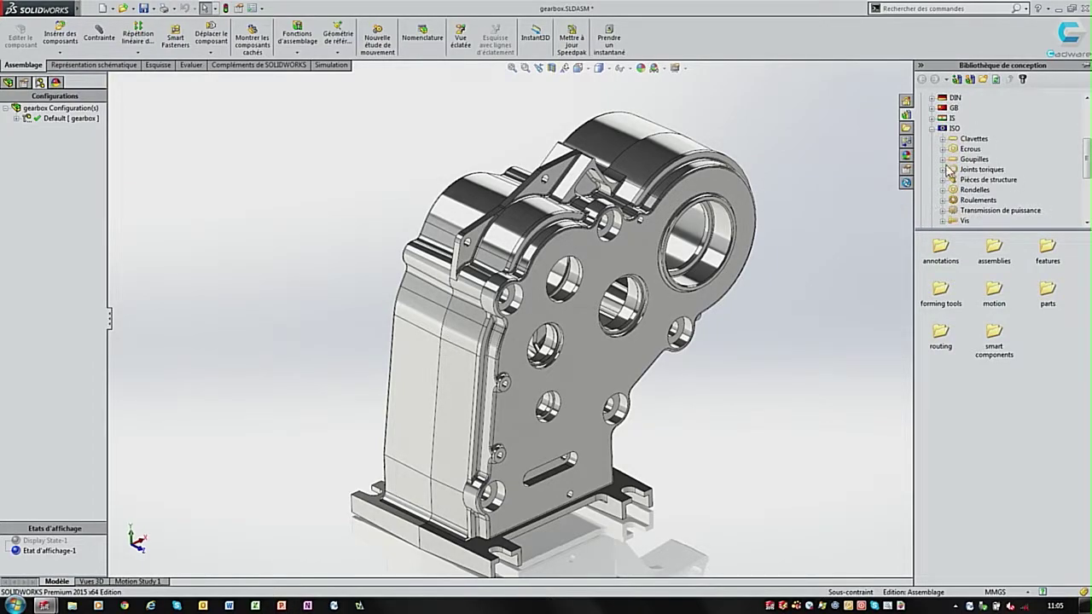
{"action": "double_click", "coordinate": [958, 218]}
{"action": "left_click", "coordinate": [983, 171]}
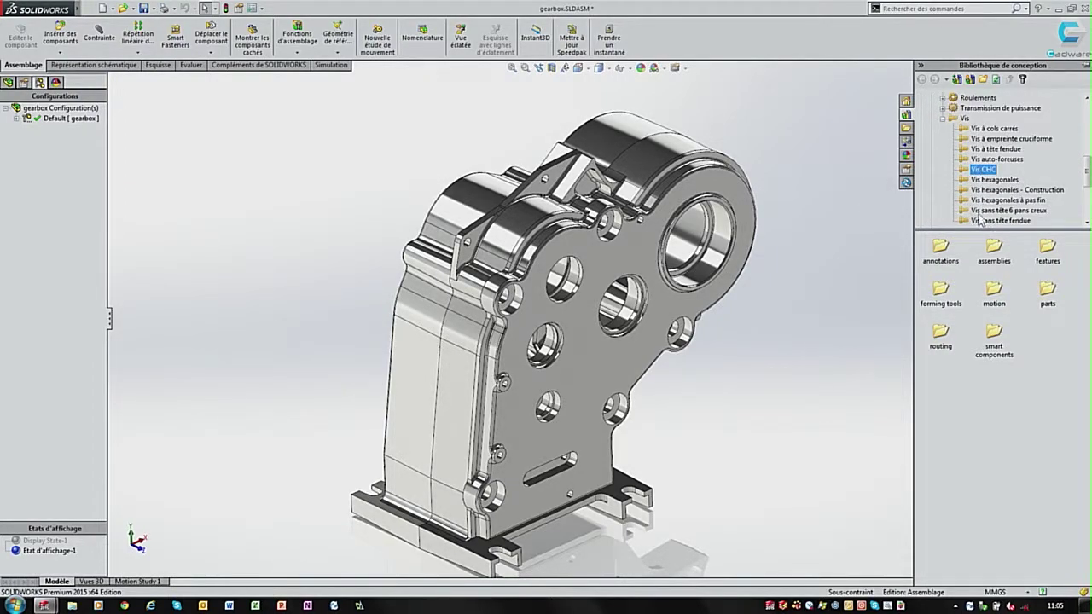
{"action": "scroll", "coordinate": [775, 281], "scroll_direction": "down", "scroll_amount": 3}
- Insert ISO 7380 M6 x 10 button head screws into the cover's upper-left and top bolt holes
{"action": "left_click_drag", "start_coordinate": [949, 260], "coordinate": [458, 281]}
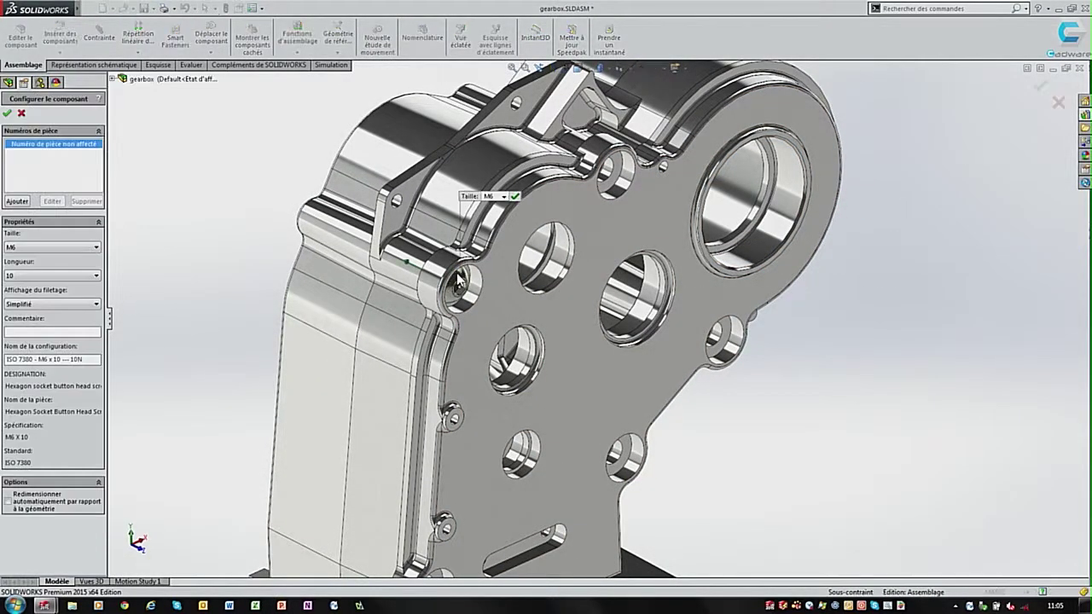
{"action": "left_click", "coordinate": [515, 197]}
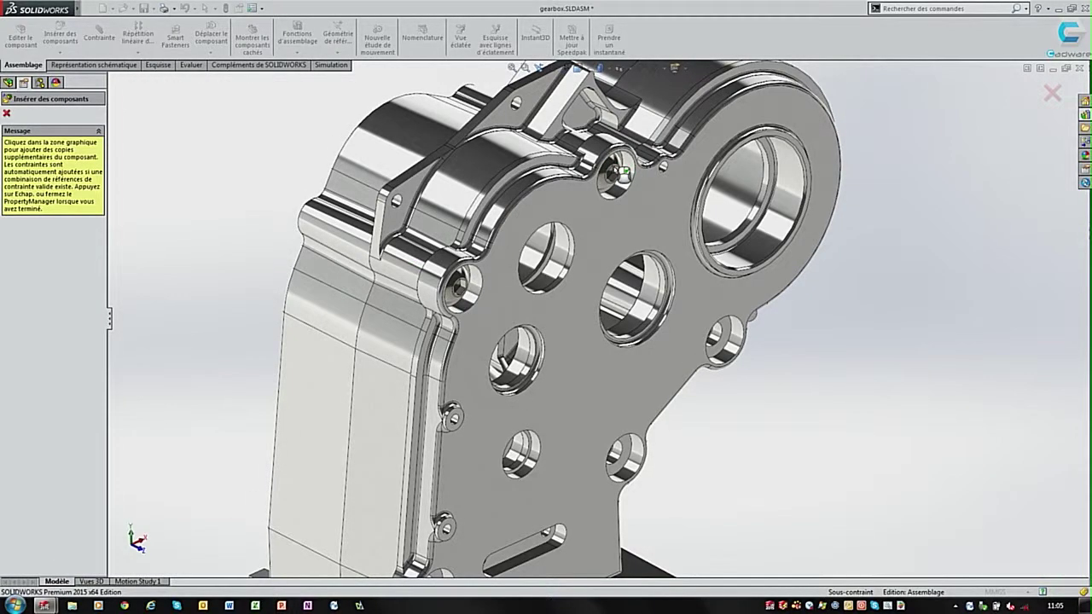
{"action": "key", "text": "Escape"}
- Insert a top-level bill of materials using the bom-standard template, assigned to the Zone des notes annotation view
{"action": "left_click", "coordinate": [421, 39]}
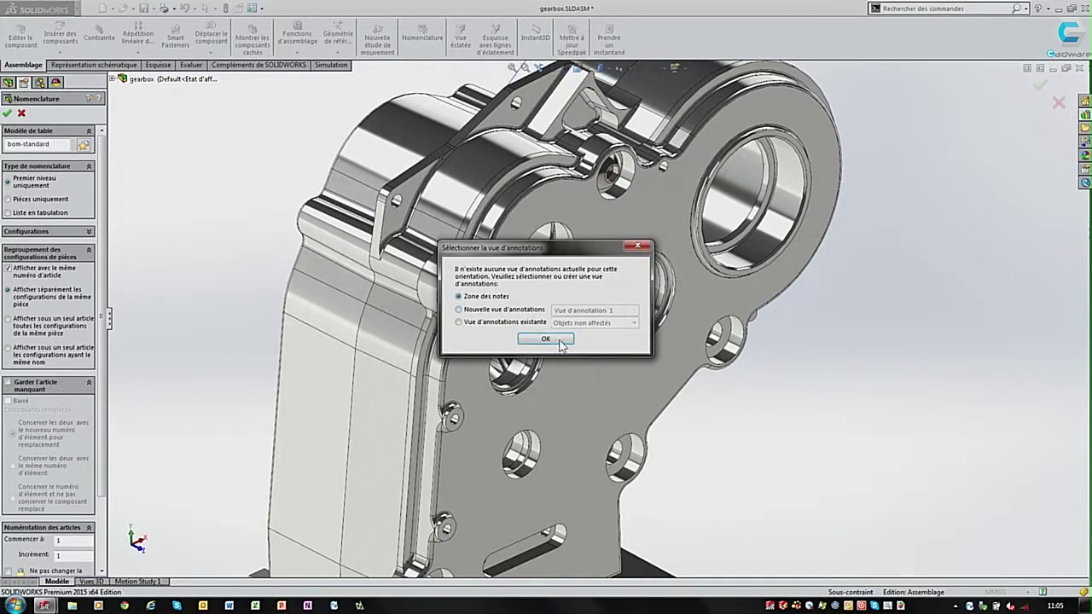
{"action": "left_click", "coordinate": [545, 339]}
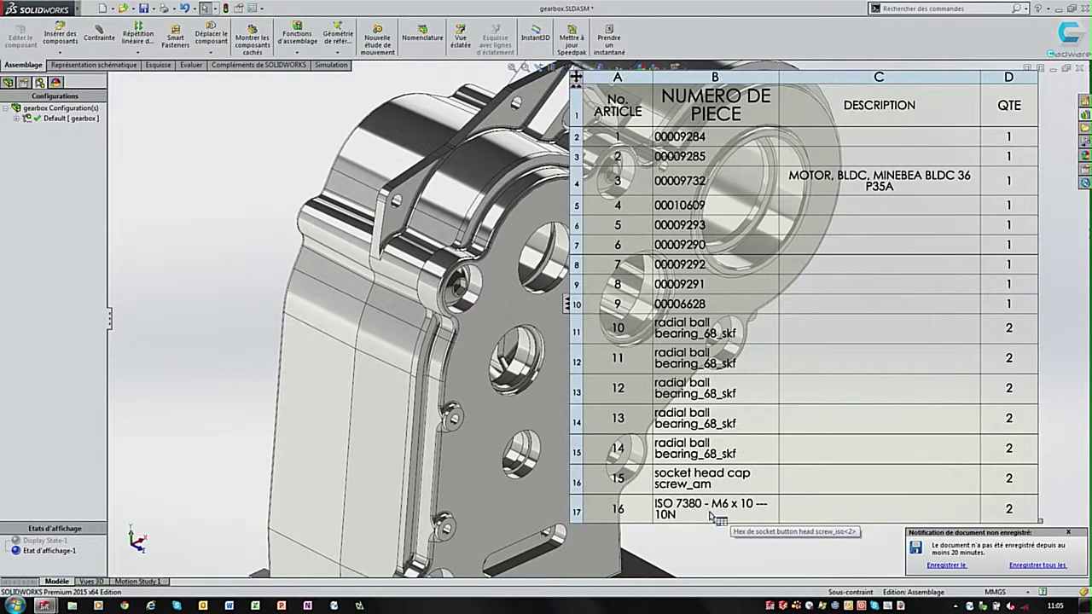
{"action": "left_click", "coordinate": [355, 322]}
- Display the assembly's feature tree and select the ISO 7380 - M6 x 10 row in the bill of materials
{"action": "left_click", "coordinate": [9, 82]}
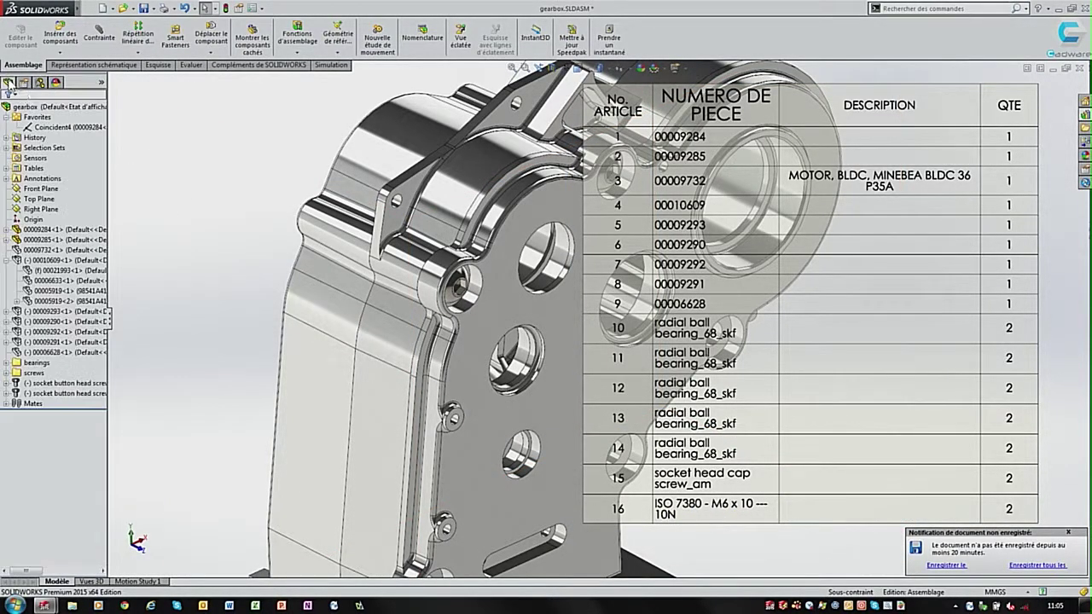
{"action": "left_click", "coordinate": [578, 511]}
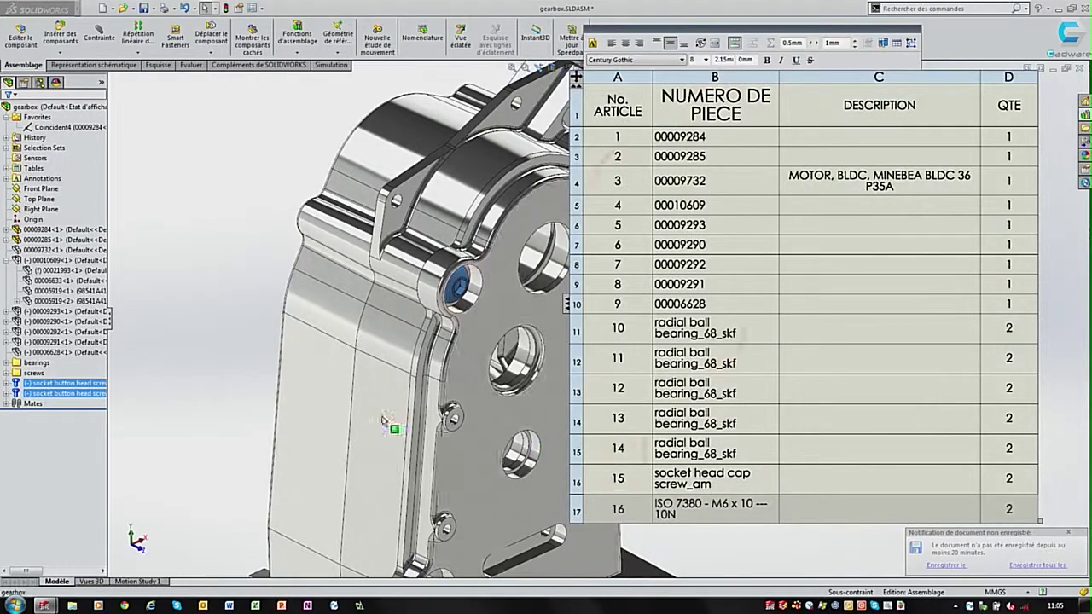